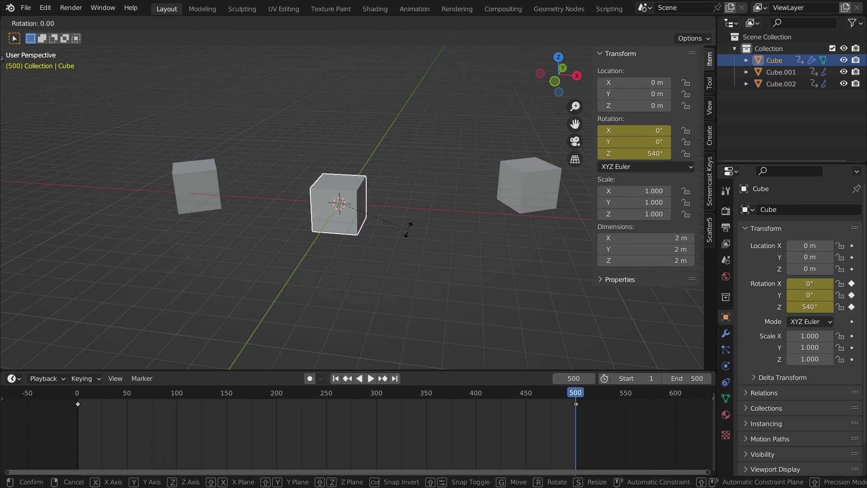
# Play back the cubes' rotation animation.
pyautogui.press('Escape')
pyautogui.click(510, 196)
pyautogui.press('r')
pyautogui.press('Escape')
pyautogui.click(207, 192)
pyautogui.press('space')
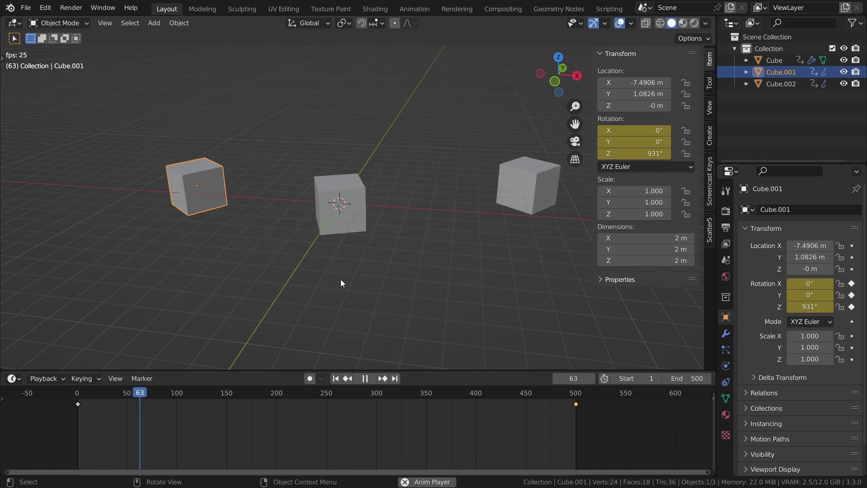
pyautogui.press('space')
# Keyframe the middle cube's location at the first frame, and again at frame 250 with the cube raised 1 m along Z.
pyautogui.hotkey('shift', 'Left')
pyautogui.click(350, 210)
pyautogui.press('i')
pyautogui.click(324, 392)
pyautogui.press('Right')
pyautogui.press('Right')
pyautogui.press('g')
pyautogui.press('z')
pyautogui.press('1')
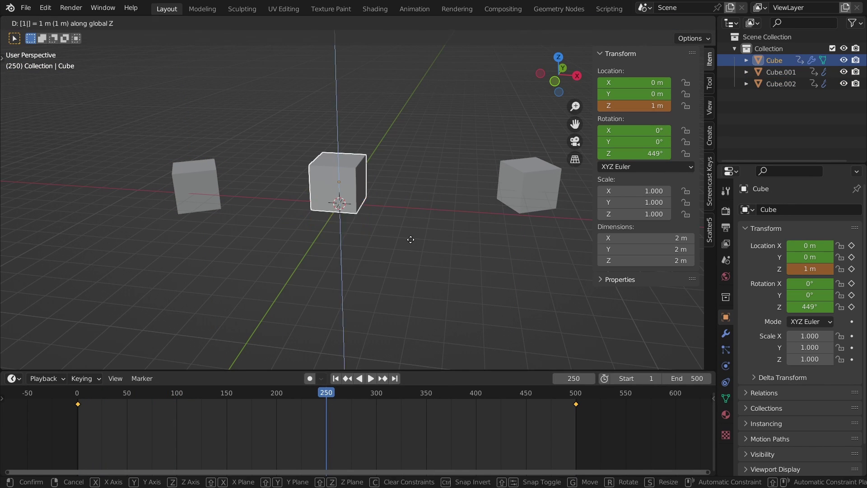
pyautogui.press('Return')
pyautogui.press('i')
# At frame 500, reset the middle cube's location to the origin and keyframe it.
pyautogui.hotkey('shift', 'Right')
pyautogui.hotkey('alt', 'g')
pyautogui.press('i')
# Keyframe the left cube's location at the animation's first frame.
pyautogui.hotkey('shift', 'Left')
pyautogui.click(213, 204)
pyautogui.press('i')
pyautogui.click(244, 207)
pyautogui.hotkey('shift', 'Right')
# At frame 250, raise the left cube 1 m along Z and keyframe its location.
pyautogui.click(326, 393)
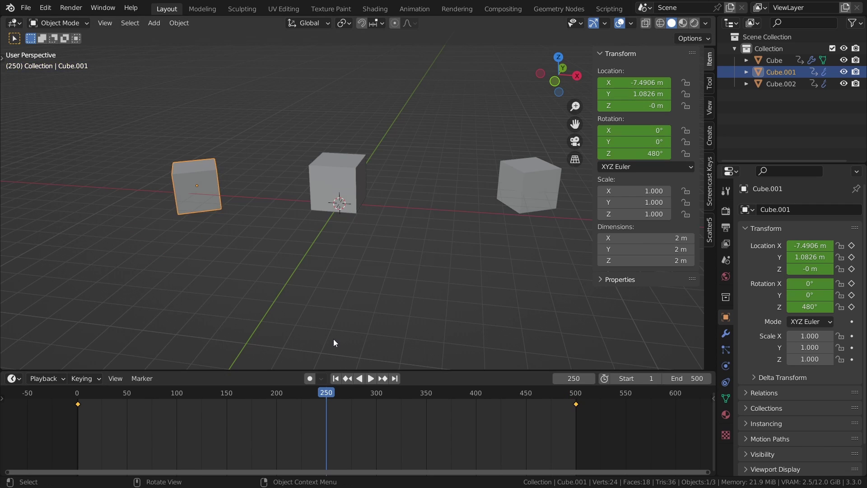
pyautogui.press('g')
pyautogui.press('z')
pyautogui.press('1')
pyautogui.press('Return')
pyautogui.press('i')
pyautogui.click(270, 275)
# Keyframe the right cube's location at the first frame and at frame 500.
pyautogui.click(510, 195)
pyautogui.hotkey('shift', 'Left')
pyautogui.press('space')
pyautogui.press('space')
pyautogui.hotkey('shift', 'Left')
pyautogui.press('i')
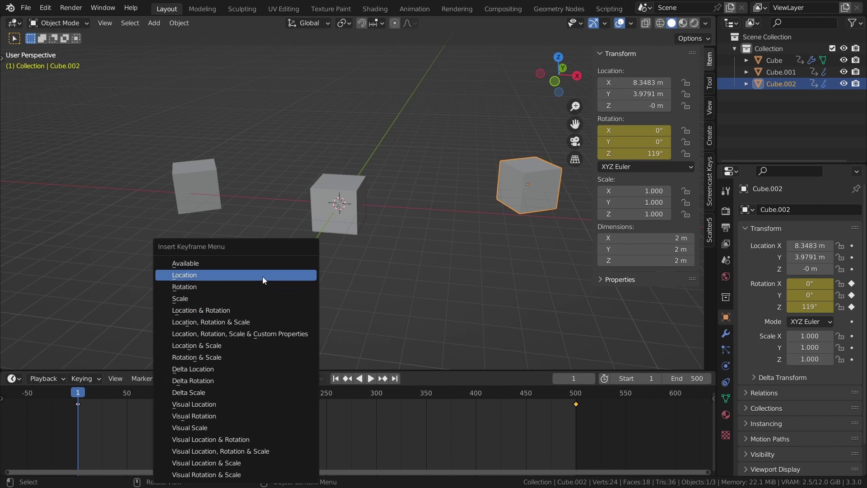
pyautogui.click(262, 275)
pyautogui.hotkey('shift', 'Right')
pyautogui.press('i')
pyautogui.click(360, 277)
# At frame 250, lower the right cube by 1 m along Z and keyframe its location.
pyautogui.click(327, 392)
pyautogui.press('Left')
pyautogui.press('g')
pyautogui.press('z')
pyautogui.press('Escape')
pyautogui.press('g')
pyautogui.press('z')
pyautogui.press('-')
pyautogui.press('1')
pyautogui.press('Return')
pyautogui.press('i')
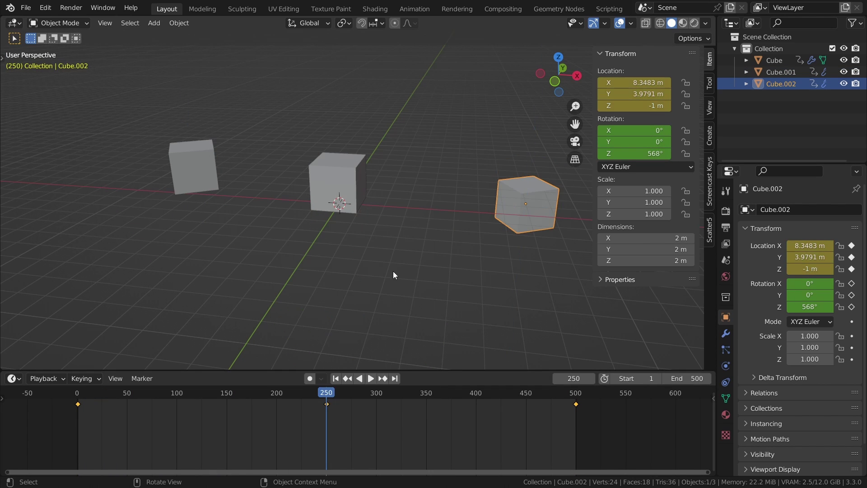
pyautogui.click(393, 272)
# Play the animation and examine the cubes' motion from several angles.
pyautogui.press('space')
pyautogui.click(725, 227)
pyautogui.click(836, 314)
pyautogui.click(823, 410)
pyautogui.moveTo(470, 293); pyautogui.dragTo(459, 261, button='middle')
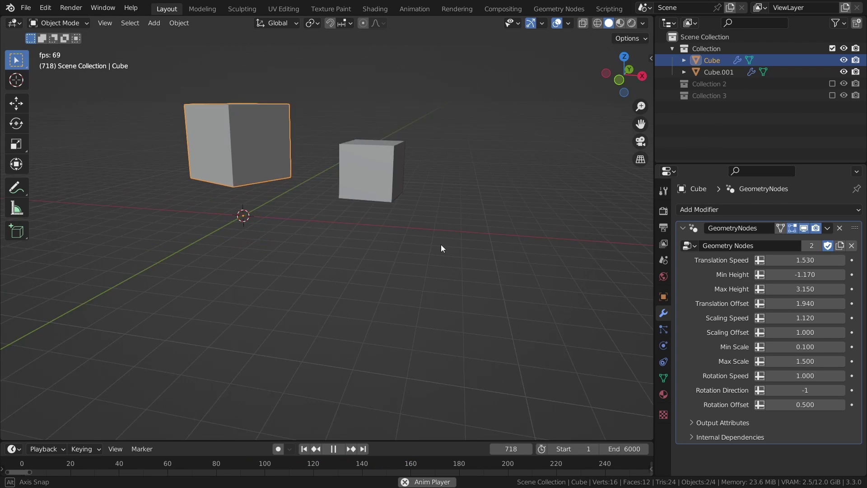
pyautogui.moveTo(442, 245); pyautogui.dragTo(443, 240, button='middle')
pyautogui.keyDown('shift'); pyautogui.moveTo(442, 240); pyautogui.dragTo(498, 279, button='middle'); pyautogui.keyUp('shift')
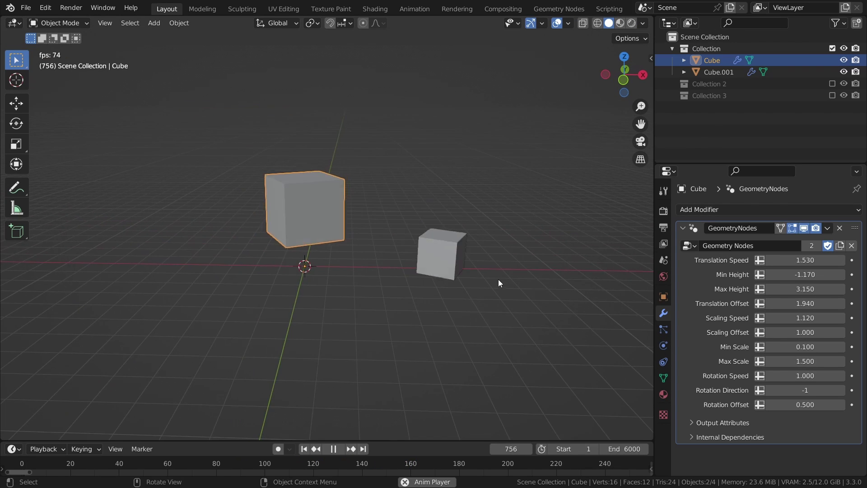
pyautogui.keyDown('shift'); pyautogui.moveTo(397, 267); pyautogui.dragTo(485, 243, button='middle'); pyautogui.keyUp('shift')
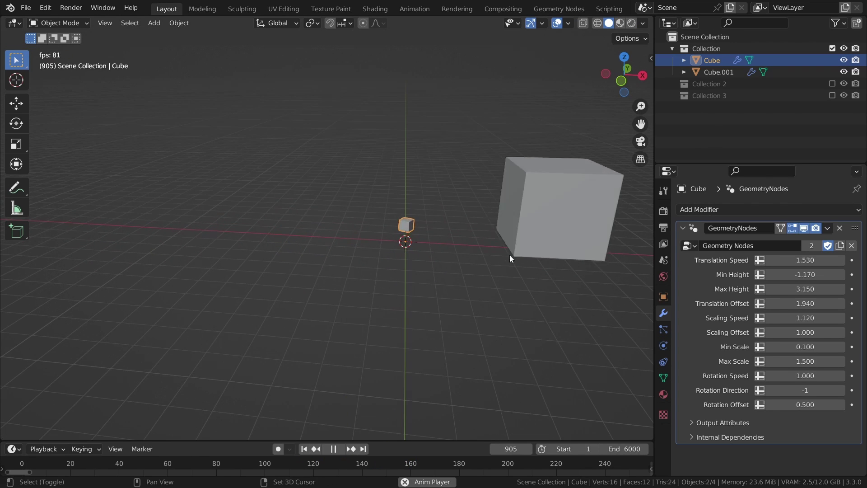
# Duplicate the selected procedural cube and place the copy along X on the opposite side of the origin from the other cube.
pyautogui.hotkey('shift', 'd')
pyautogui.press('x')
pyautogui.click(267, 248)
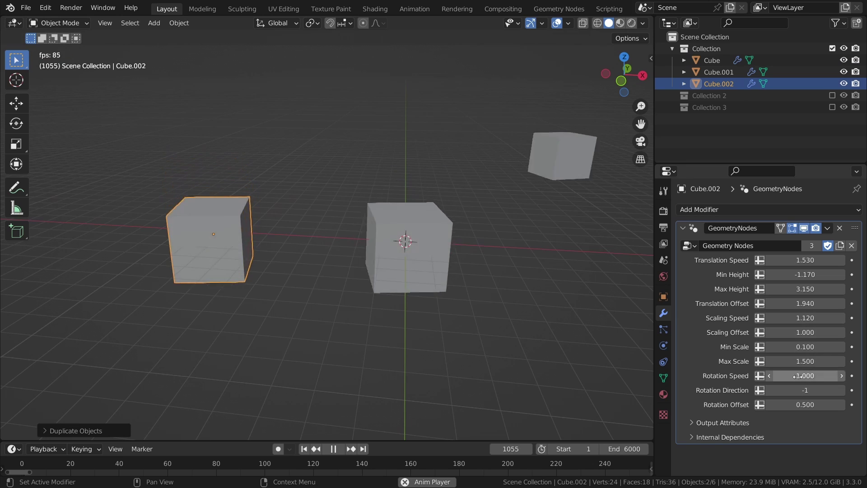
# Set the duplicate's Rotation Speed to 2.46, Scaling Speed to 3.78, Min Scale to 0.37 and Max Scale to 1.77.
pyautogui.moveTo(786, 375); pyautogui.dragTo(851, 376)
pyautogui.moveTo(807, 319); pyautogui.dragTo(853, 319)
pyautogui.moveTo(803, 347); pyautogui.dragTo(816, 361)
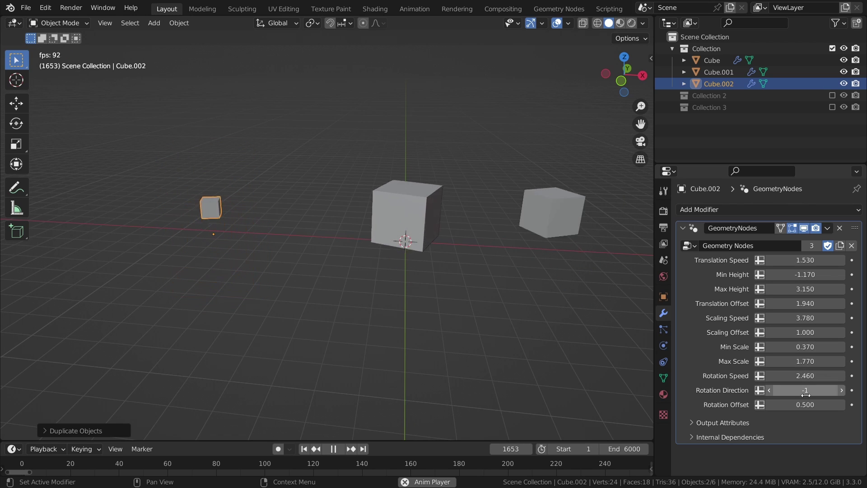
# Set the duplicate's Rotation Direction to 1, Rotation Offset to 2.09 and Translation Speed to 2.45.
pyautogui.click(841, 390)
pyautogui.click(843, 392)
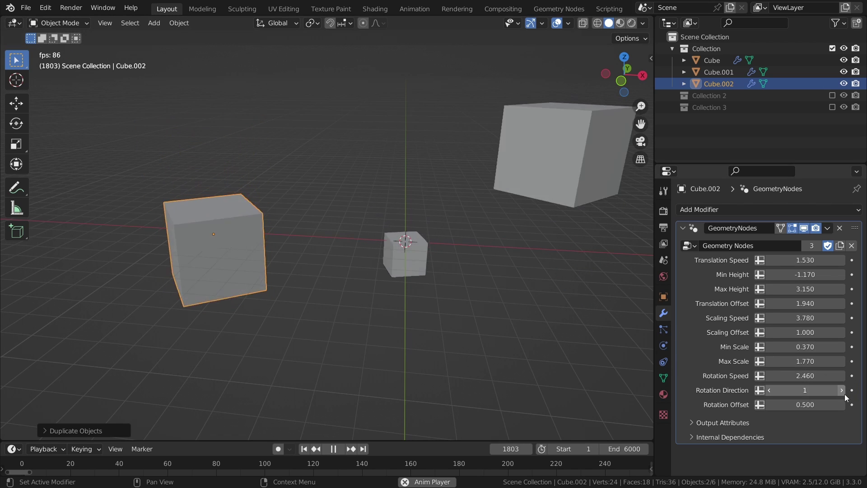
pyautogui.moveTo(796, 405); pyautogui.dragTo(865, 404)
pyautogui.moveTo(814, 258); pyautogui.dragTo(835, 257)
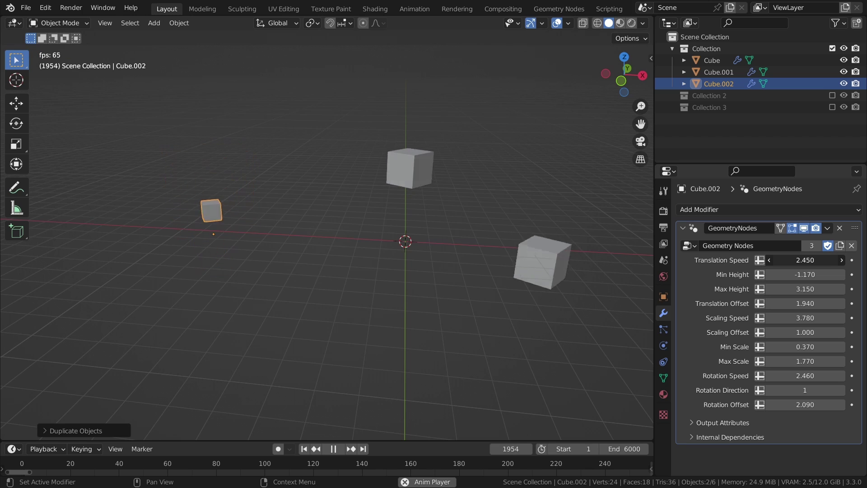
pyautogui.moveTo(557, 314); pyautogui.dragTo(507, 310, button='middle')
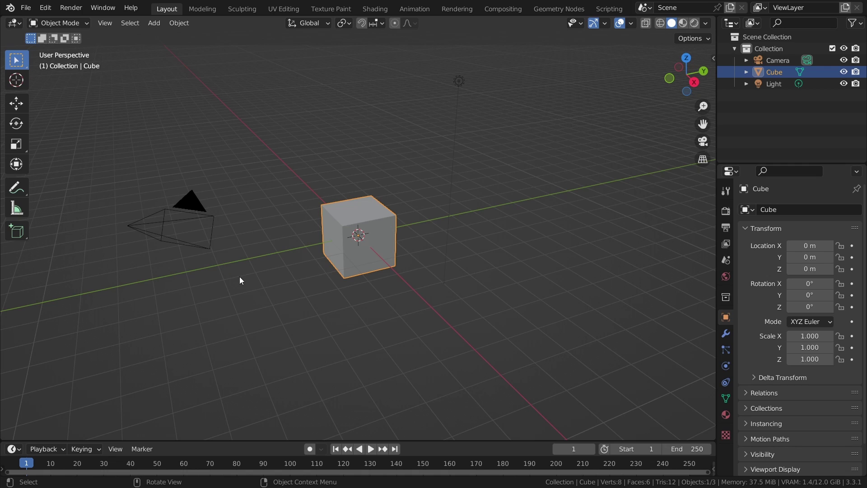
# Create a new geometry node tree on the default cube in an enlarged node editor and save the file.
pyautogui.click(399, 316)
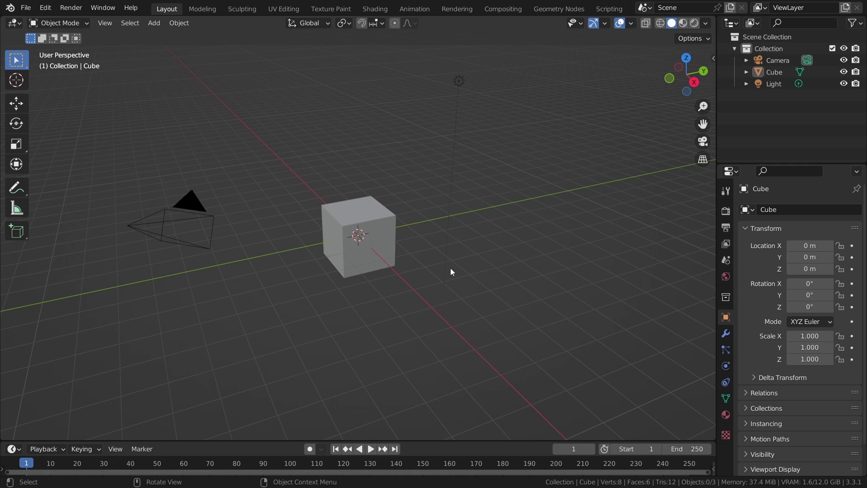
pyautogui.click(387, 233)
pyautogui.click(567, 10)
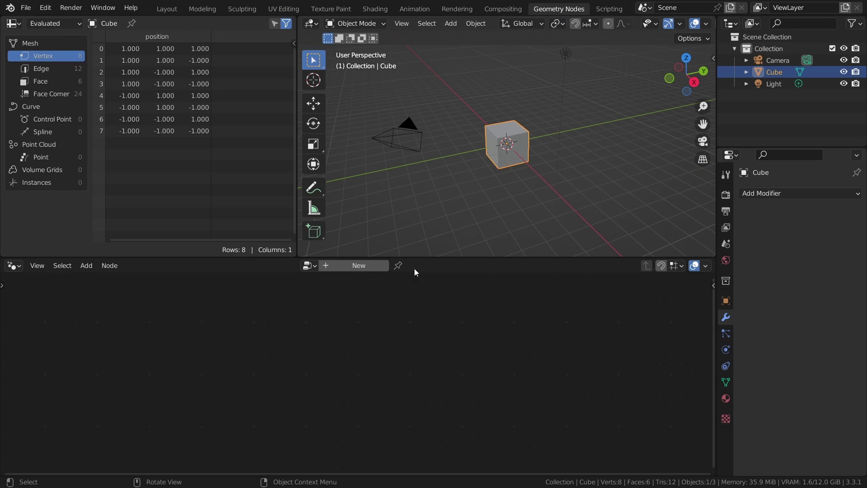
pyautogui.click(357, 265)
pyautogui.moveTo(449, 257); pyautogui.dragTo(447, 177)
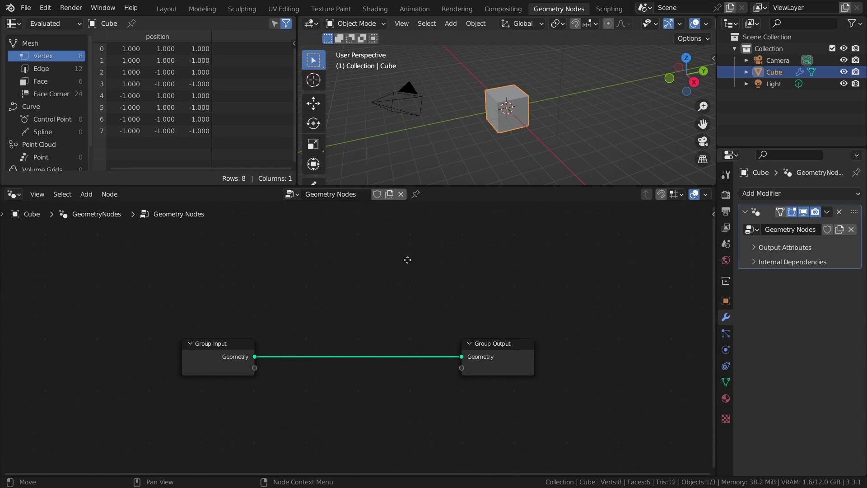
pyautogui.moveTo(407, 260); pyautogui.dragTo(418, 219, button='middle')
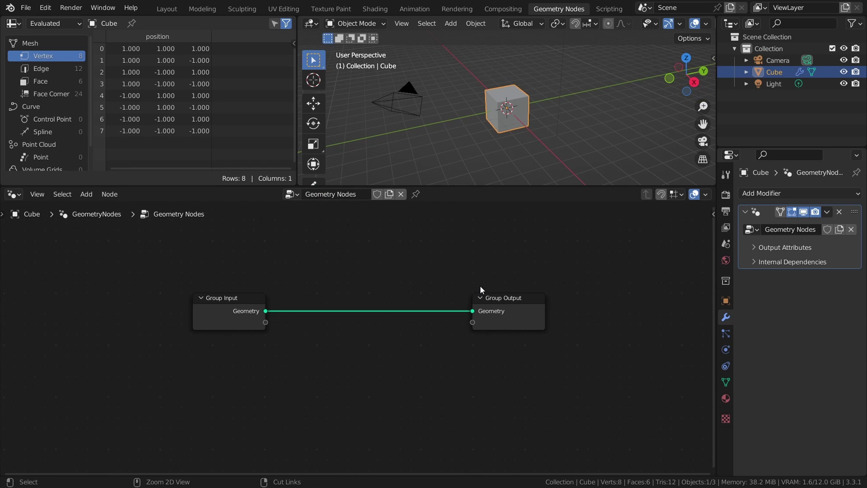
pyautogui.hotkey('ctrl', 's')
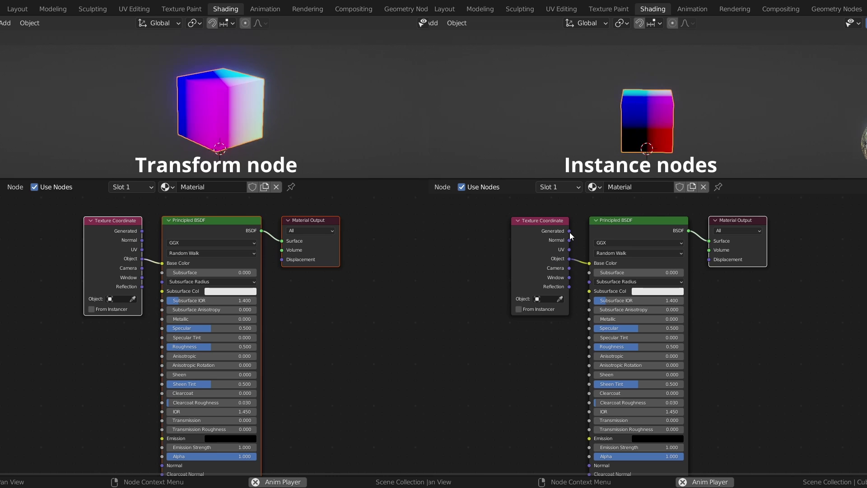
# Connect the Texture Coordinate node's Generated output to the Principled BSDF's Base Color in the Instance nodes example.
pyautogui.moveTo(570, 231); pyautogui.dragTo(590, 262)
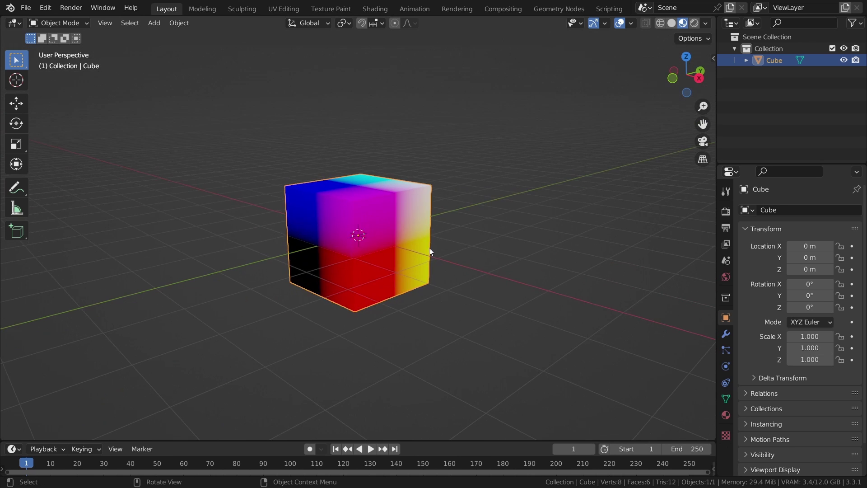
# Try rotating the cube's mesh in Edit Mode, first freely and then about the Z axis.
pyautogui.press('Tab')
pyautogui.press('r')
pyautogui.press('r')
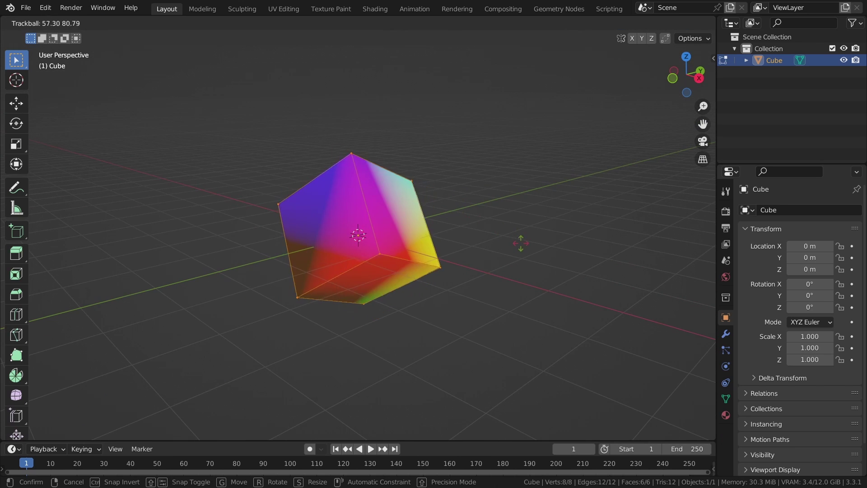
pyautogui.press('r')
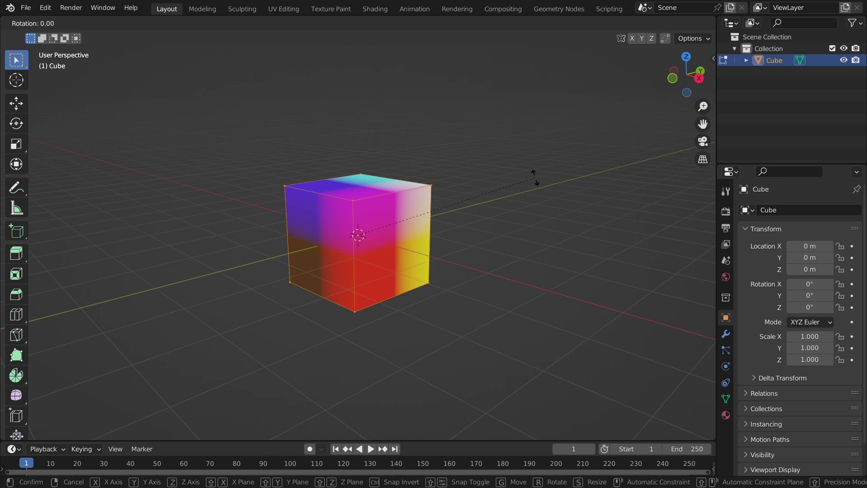
pyautogui.press('z')
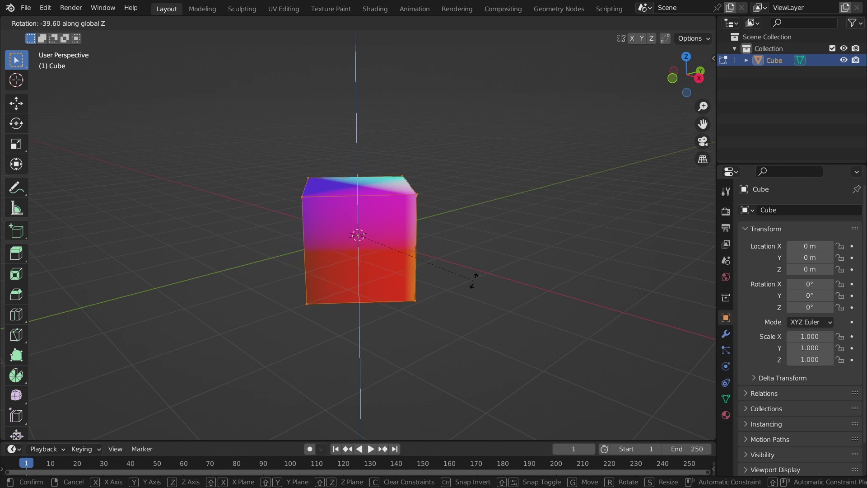
pyautogui.click(564, 161)
# Try rotating the cube about Z in Object Mode and its mesh about Z in Edit Mode for comparison.
pyautogui.press('Tab')
pyautogui.press('r')
pyautogui.press('z')
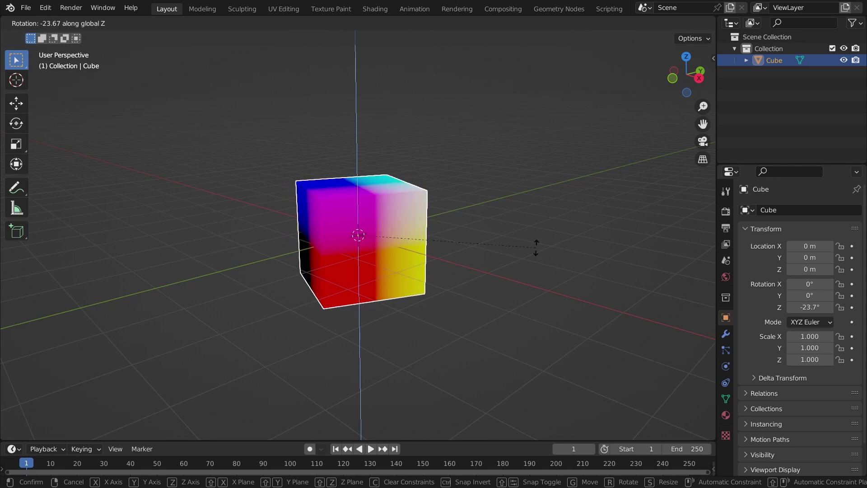
pyautogui.press('Escape')
pyautogui.press('Tab')
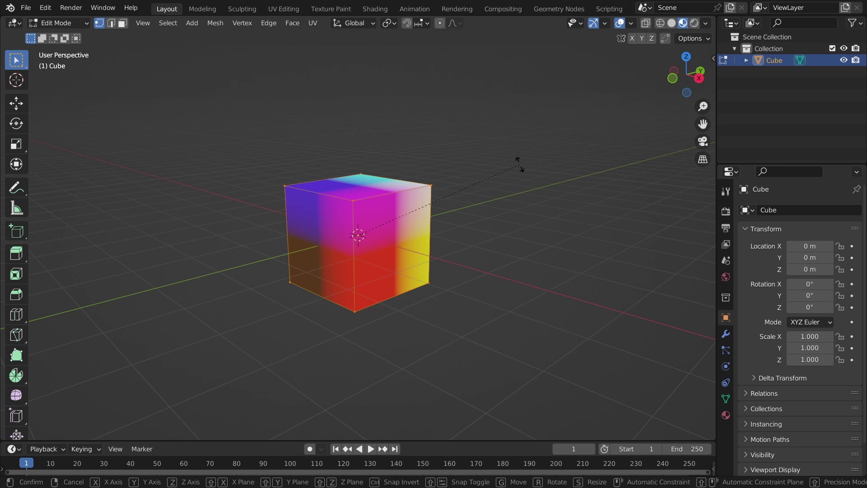
pyautogui.press('r')
pyautogui.press('z')
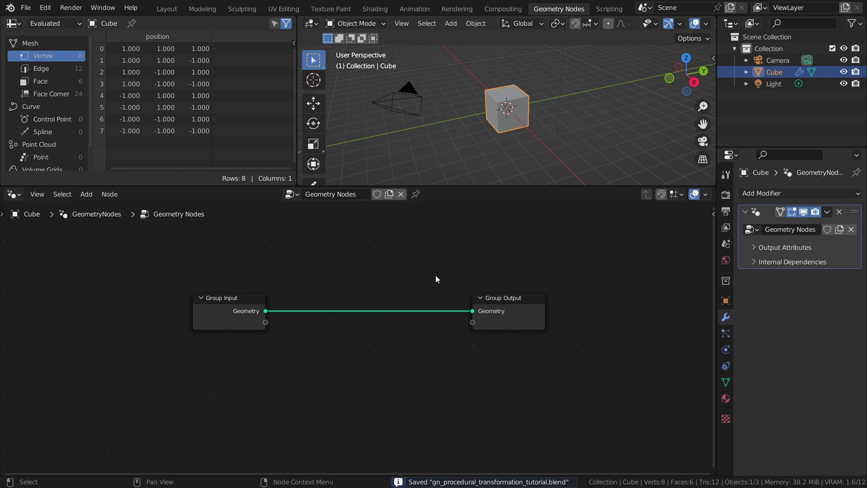
# Space the Group Input and Group Output nodes apart and insert a Geometry to Instance node after Group Input.
pyautogui.moveTo(524, 316); pyautogui.dragTo(573, 315)
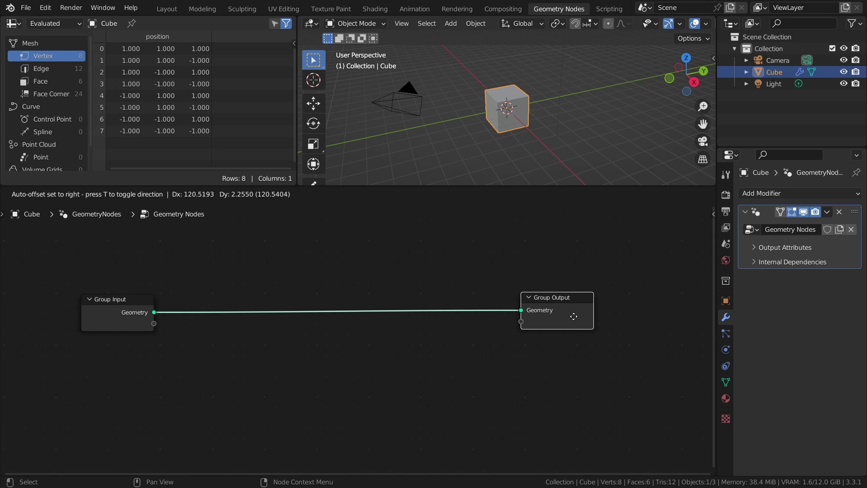
pyautogui.moveTo(408, 348); pyautogui.dragTo(476, 324, button='middle')
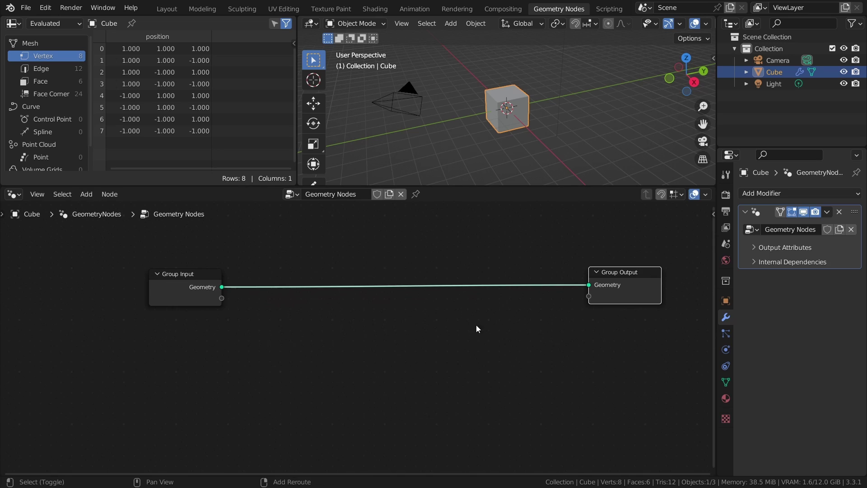
pyautogui.hotkey('shift', 'a')
pyautogui.moveTo(441, 298)
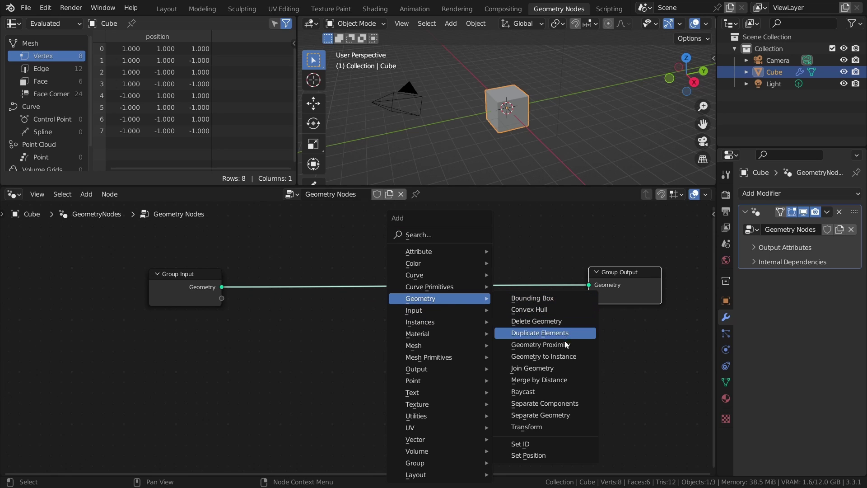
pyautogui.click(544, 356)
pyautogui.click(318, 282)
pyautogui.moveTo(318, 281); pyautogui.dragTo(294, 283)
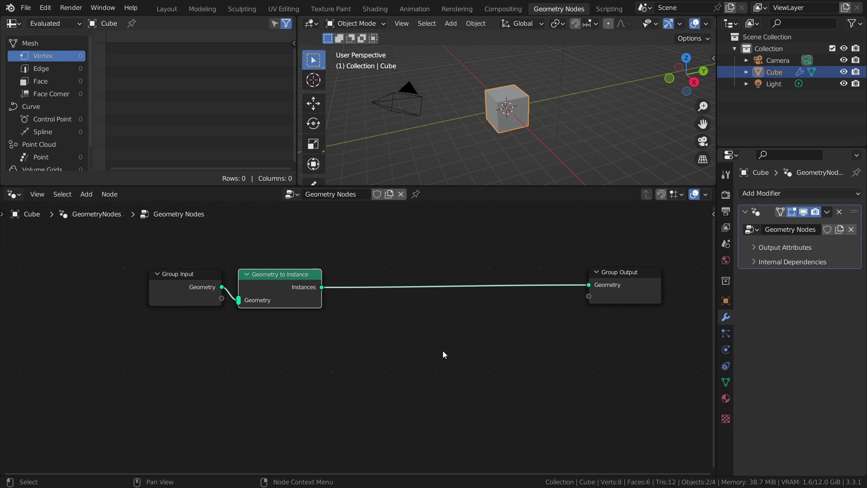
# Insert a Translate Instances node between Geometry to Instance and Group Output.
pyautogui.hotkey('shift', 'a')
pyautogui.click(432, 235)
pyautogui.write('t')
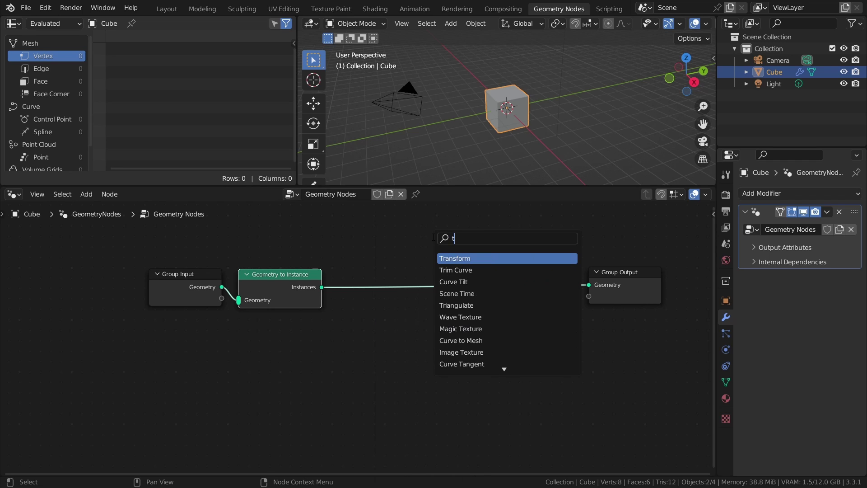
pyautogui.write('ra')
pyautogui.click(468, 282)
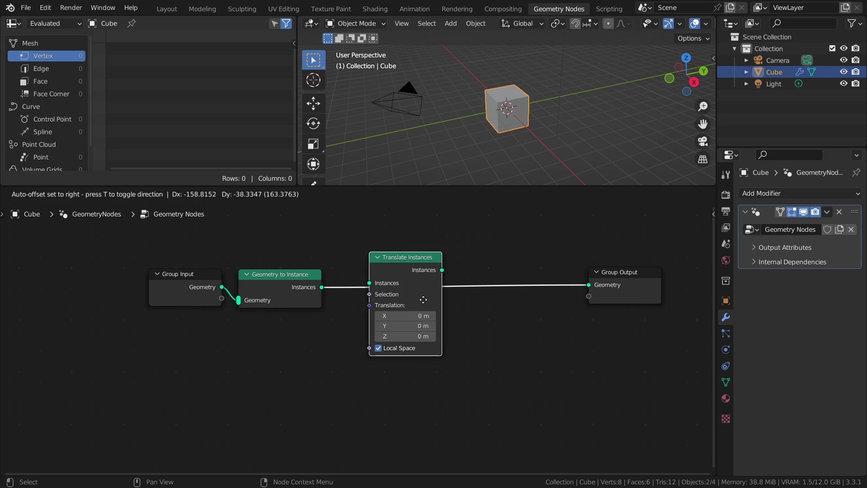
pyautogui.click(461, 289)
# Move Group Output farther along and insert a Scale Instances node after Translate Instances.
pyautogui.moveTo(524, 338); pyautogui.dragTo(338, 352, button='middle')
pyautogui.click(447, 305)
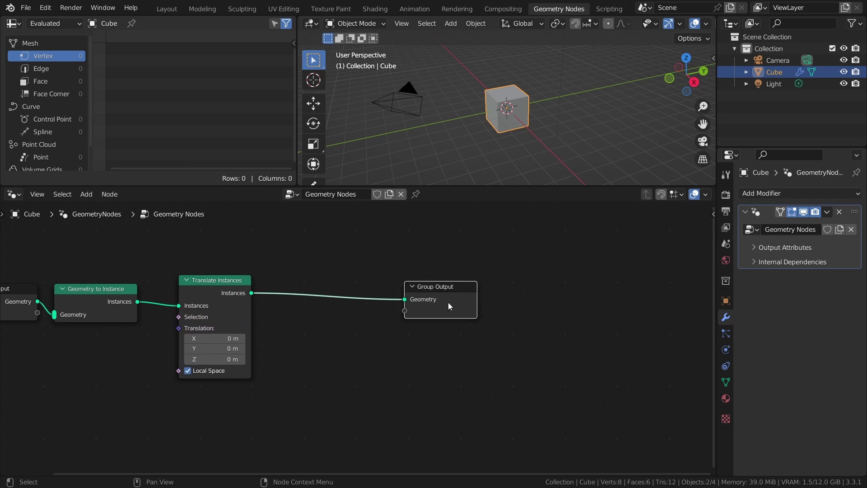
pyautogui.write('sca')
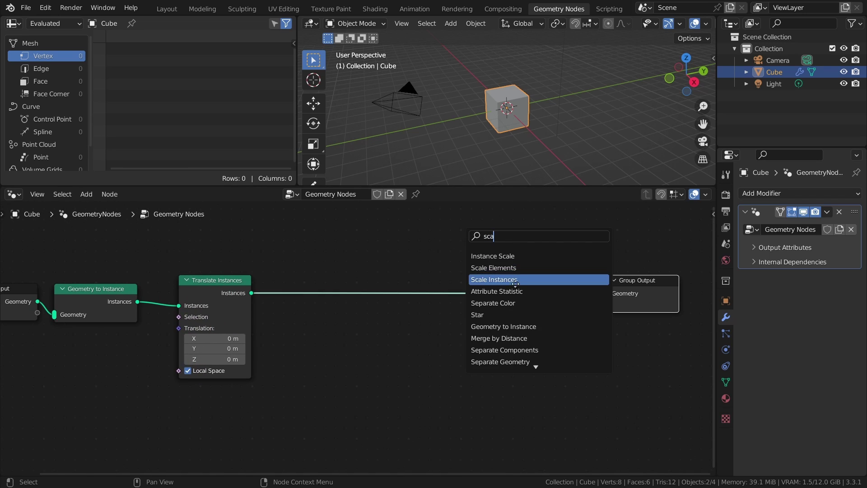
pyautogui.click(515, 280)
pyautogui.click(431, 289)
# Insert a Rotate Instances node between Scale Instances and Group Output.
pyautogui.hotkey('shift', 'a')
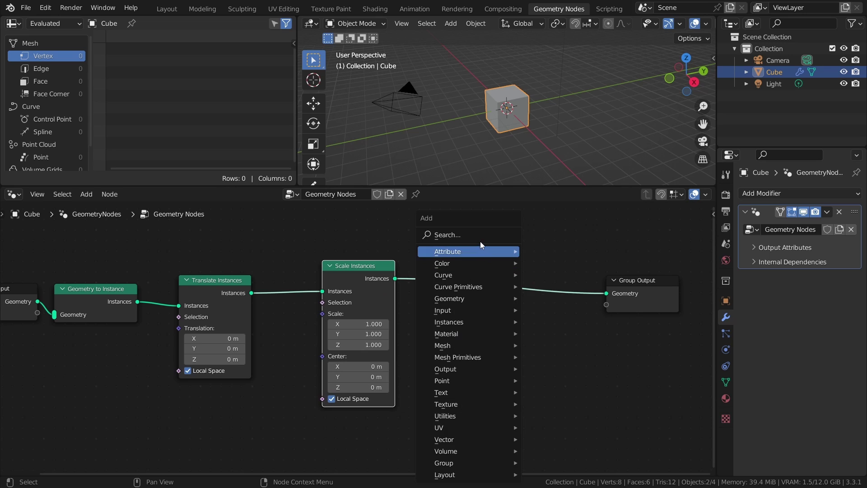
pyautogui.click(481, 236)
pyautogui.write('rotat')
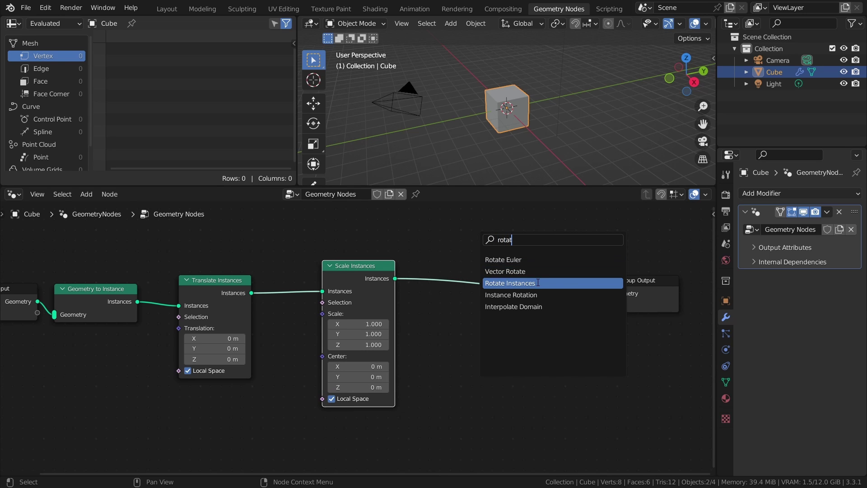
pyautogui.click(510, 283)
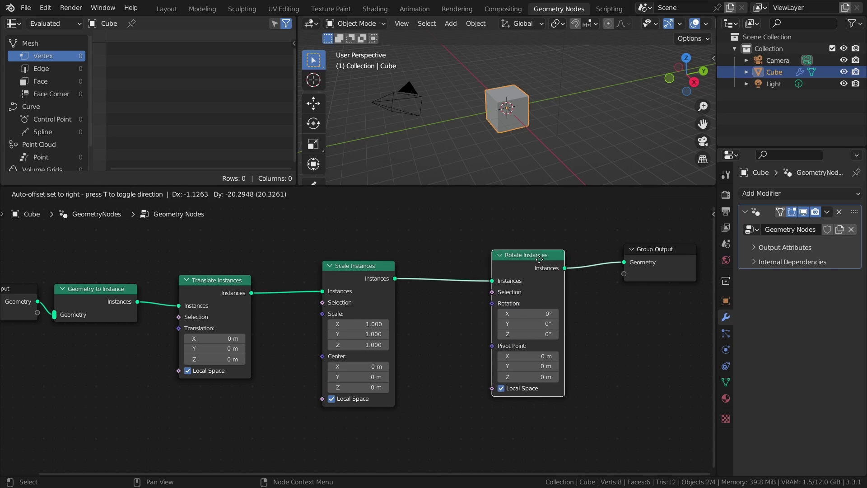
pyautogui.click(626, 324)
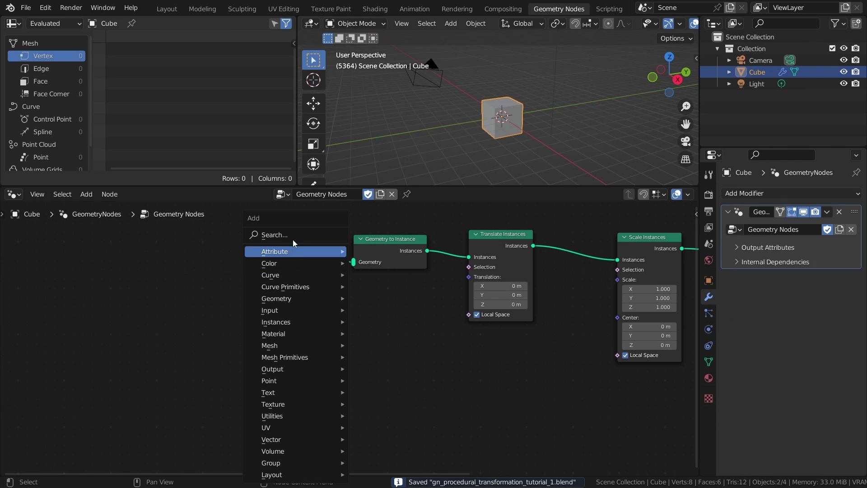
# Add a Scene Time node below and in front of the Group Input node.
pyautogui.write('scene')
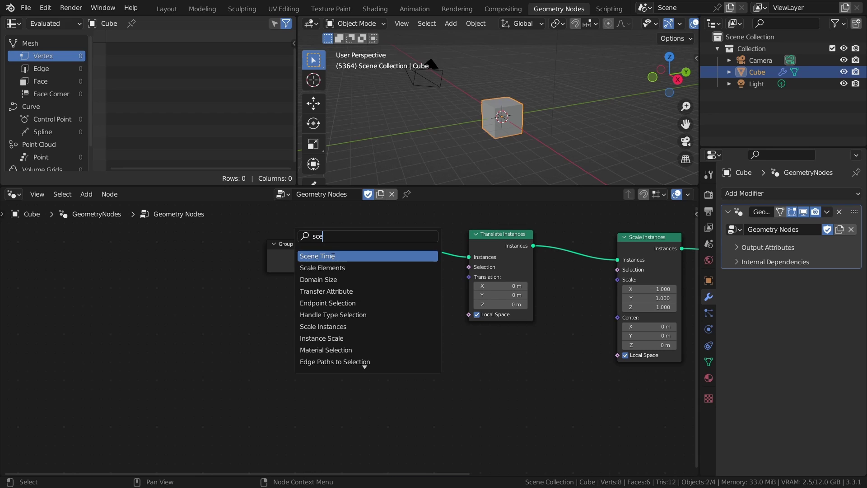
pyautogui.press('Return')
pyautogui.click(224, 340)
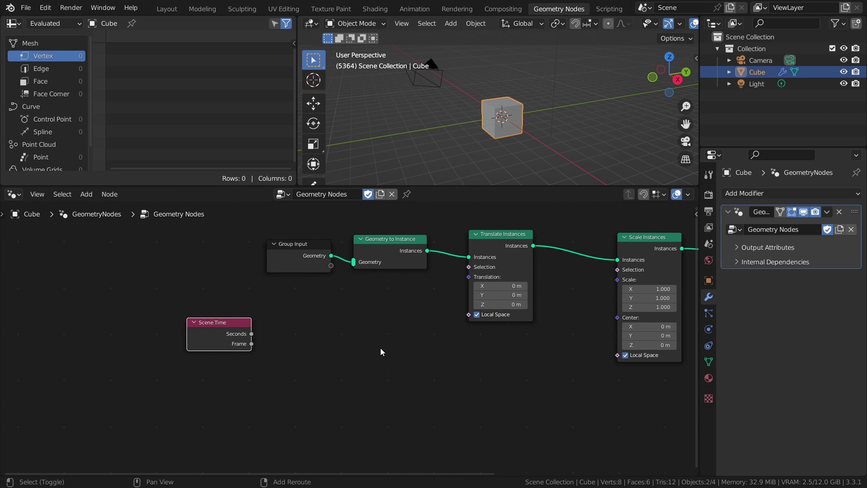
# Add a Math node beside Scene Time, set it to Sine, and connect the Seconds output to its Value.
pyautogui.hotkey('shift', 'a')
pyautogui.moveTo(344, 416)
pyautogui.click(458, 378)
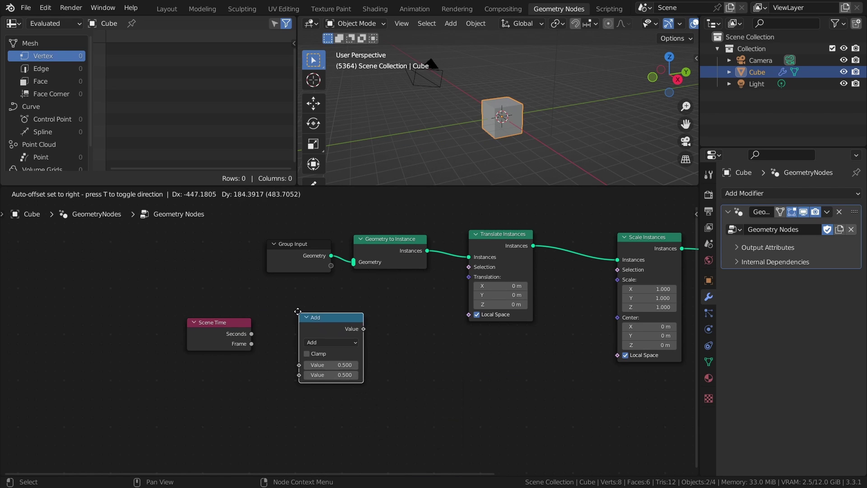
pyautogui.click(324, 334)
pyautogui.click(325, 334)
pyautogui.click(500, 357)
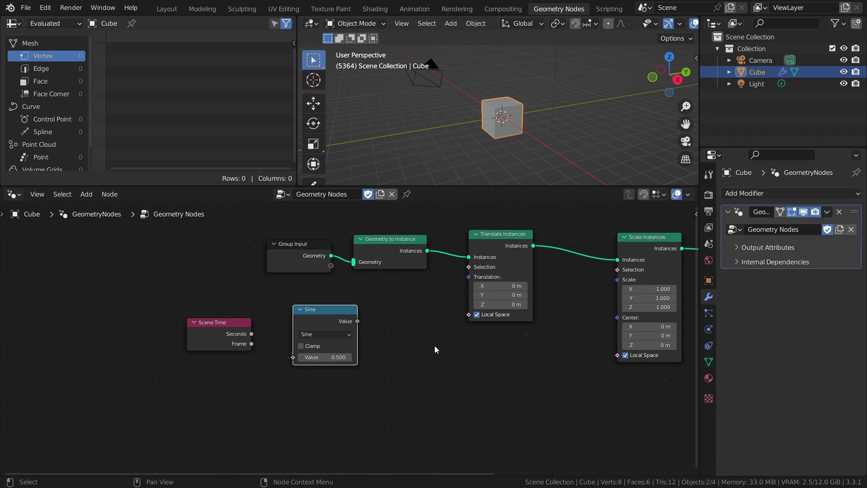
pyautogui.moveTo(251, 333); pyautogui.dragTo(293, 356)
# Add a Combine XYZ node, feed the Sine value into its Z, and connect its Vector to Translate Instances' Translation.
pyautogui.hotkey('shift', 'a')
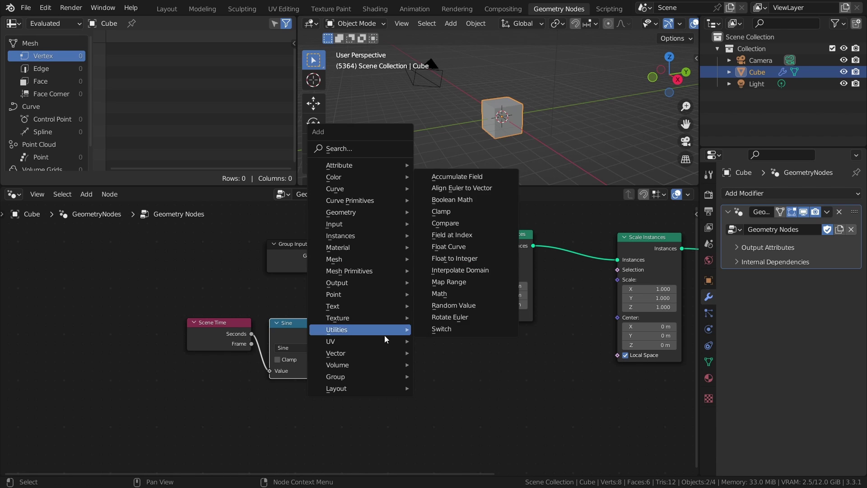
pyautogui.moveTo(364, 363)
pyautogui.click(451, 353)
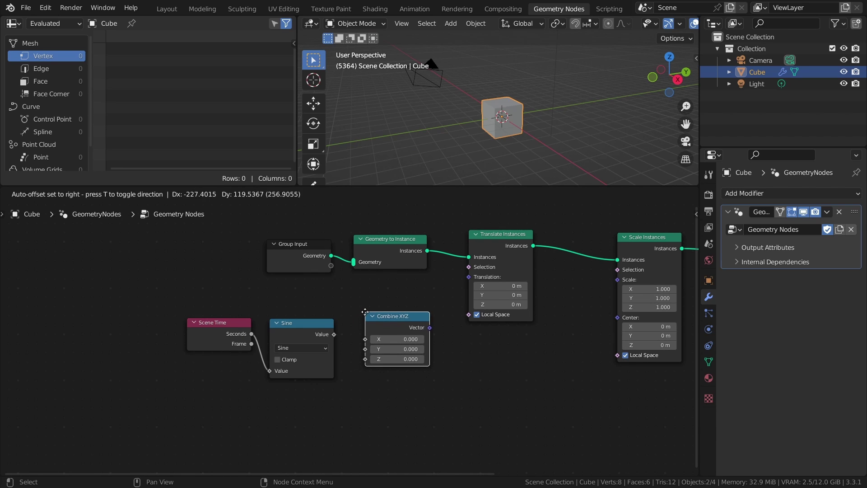
pyautogui.click(366, 313)
pyautogui.moveTo(334, 334); pyautogui.dragTo(366, 359)
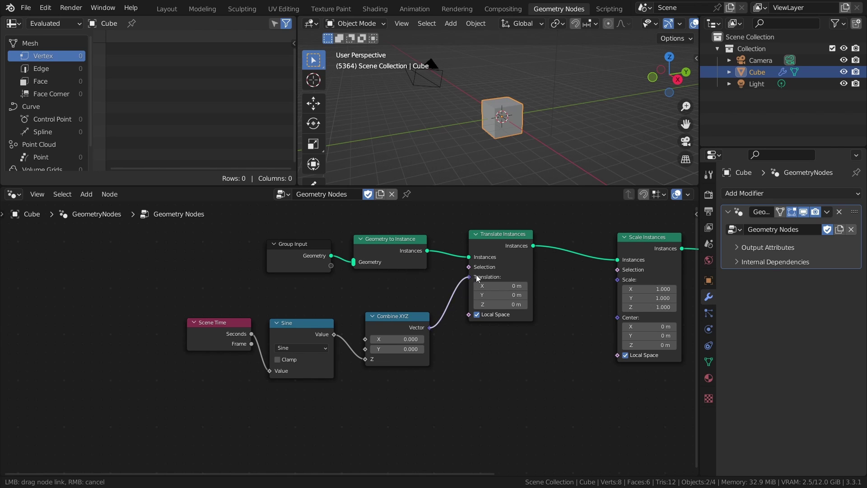
pyautogui.moveTo(477, 277); pyautogui.dragTo(477, 277)
# Play the cube's animation, return to the first frame, check the scene's frame rate and range settings, and replay it.
pyautogui.press('space')
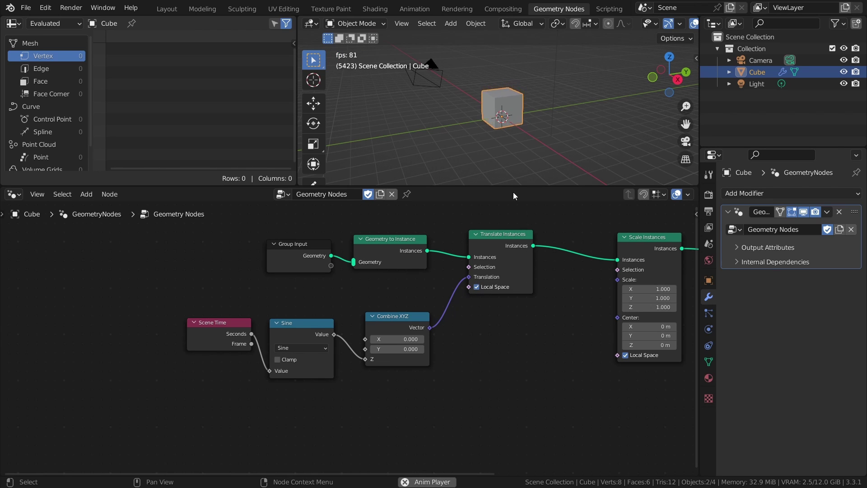
pyautogui.moveTo(509, 164); pyautogui.dragTo(532, 143, button='middle')
pyautogui.press('space')
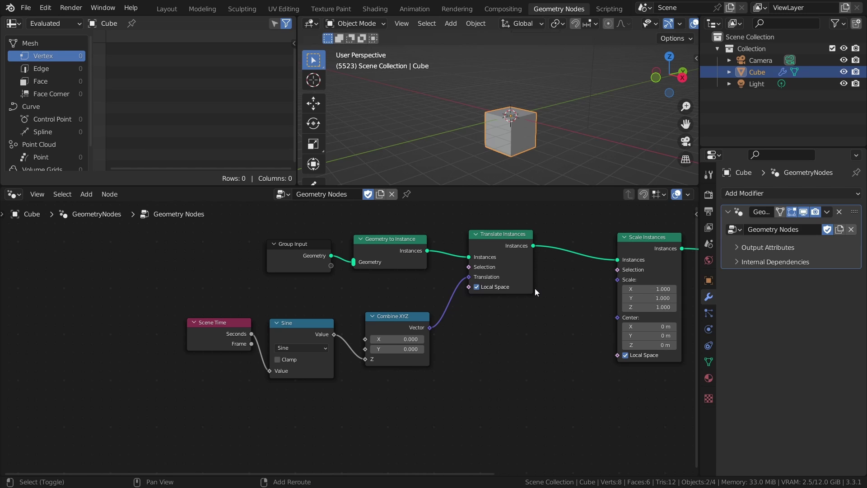
pyautogui.hotkey('shift', 'Left')
pyautogui.click(708, 211)
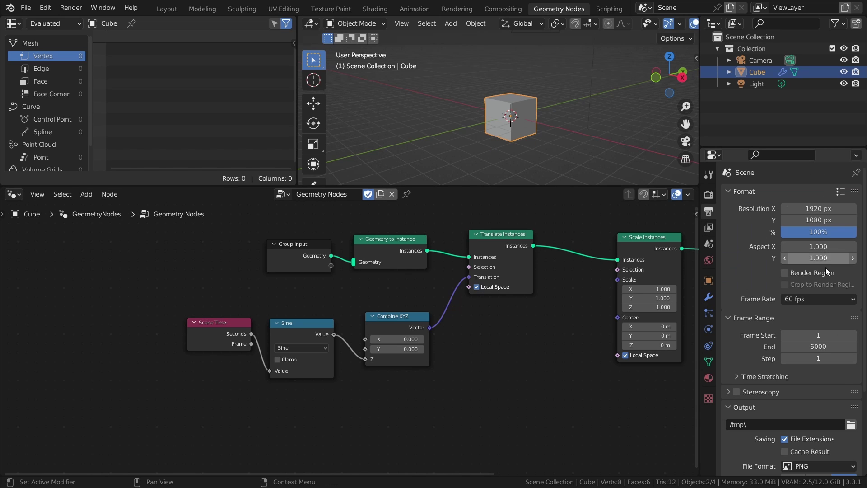
pyautogui.press('space')
pyautogui.moveTo(551, 146)
pyautogui.mouseDown(button='middle')
pyautogui.moveTo(489, 140)
pyautogui.moveTo(558, 139)
pyautogui.moveTo(540, 139)
pyautogui.mouseUp(button='middle')
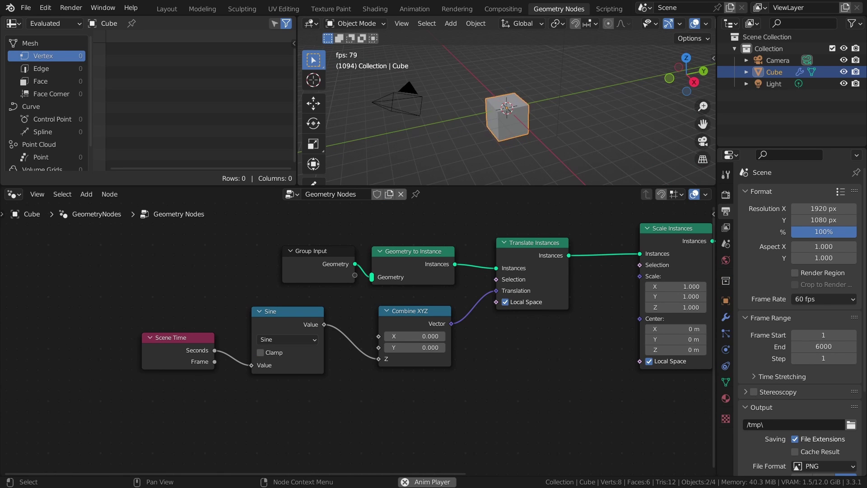
# Duplicate the Sine node between Scene Time and Sine and change the copy's operation to Multiply.
pyautogui.moveTo(202, 401); pyautogui.dragTo(281, 383, button='middle')
pyautogui.click(363, 309)
pyautogui.hotkey('shift', 'd')
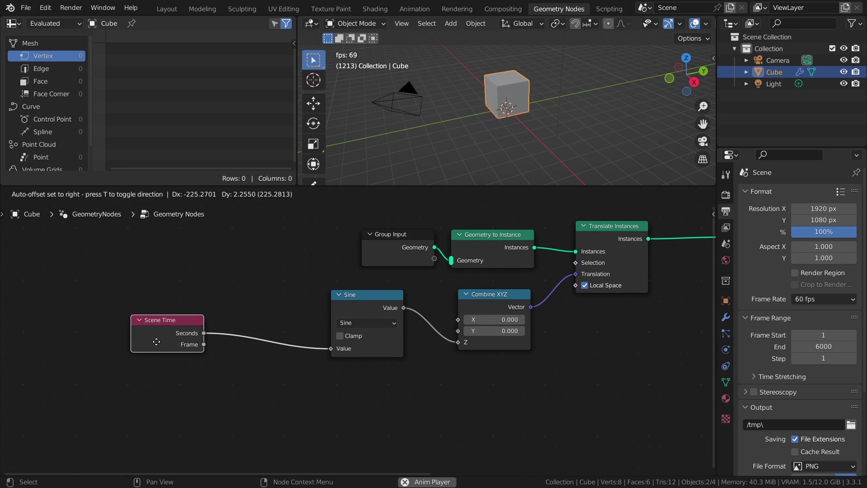
pyautogui.click(252, 307)
pyautogui.click(283, 324)
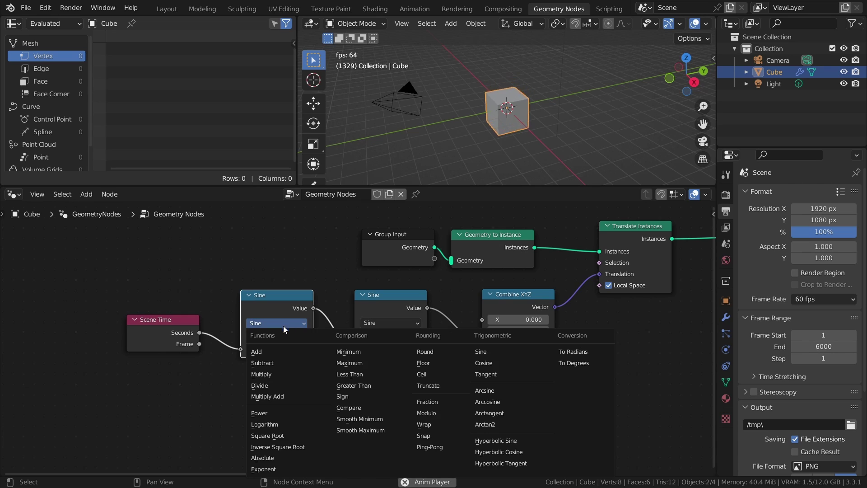
pyautogui.click(284, 386)
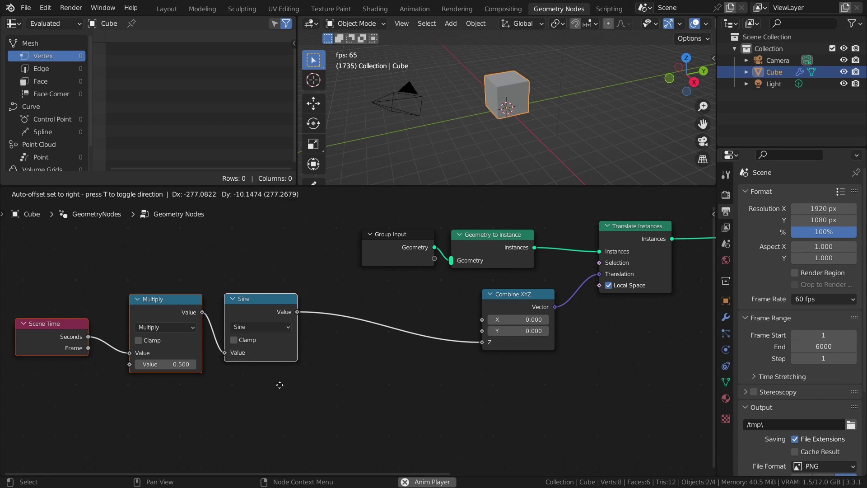
# Make room after the Sine node, insert a Map Range node before Combine XYZ, and tidy the node spacing.
pyautogui.click(263, 382)
pyautogui.click(370, 383)
pyautogui.hotkey('shift', 'a')
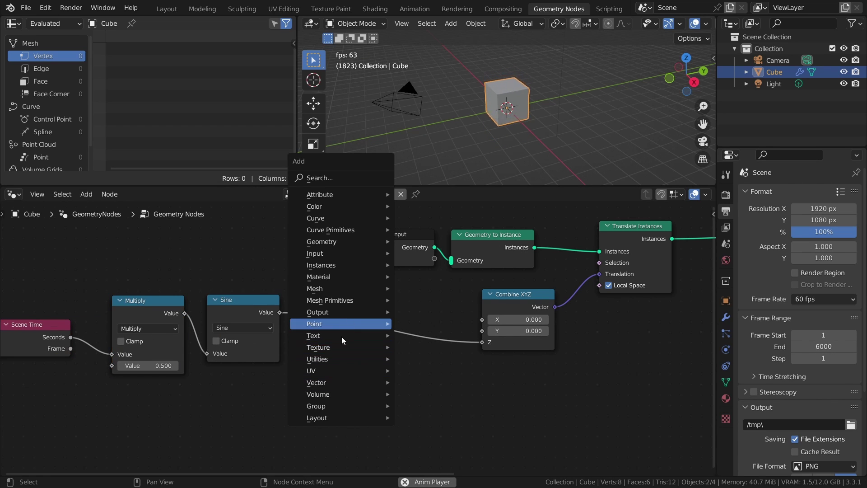
pyautogui.moveTo(378, 361)
pyautogui.click(433, 310)
pyautogui.click(392, 306)
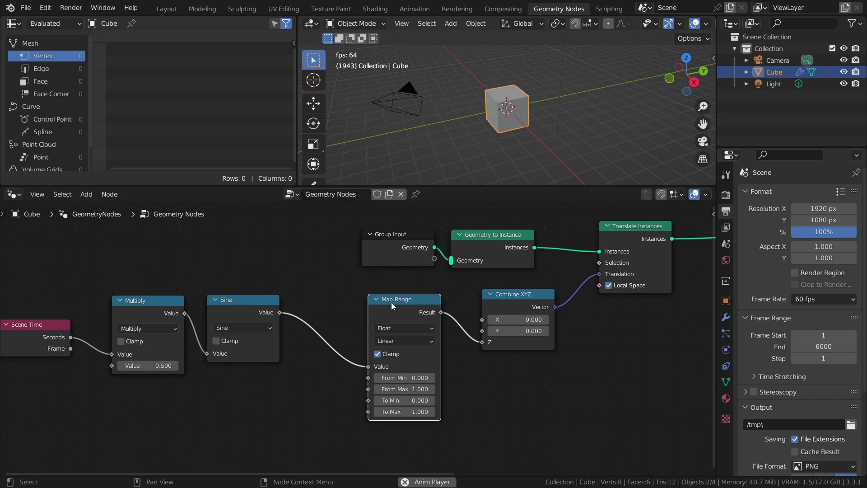
pyautogui.moveTo(391, 306); pyautogui.dragTo(418, 301)
pyautogui.moveTo(257, 309); pyautogui.dragTo(319, 306)
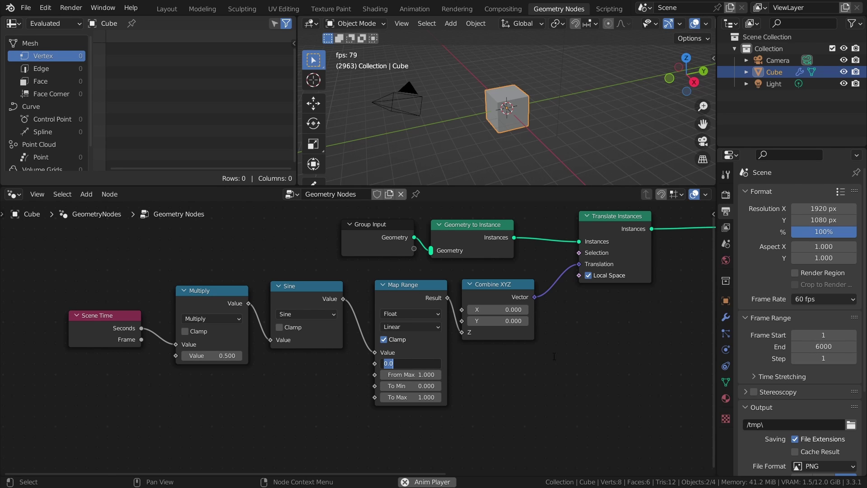
# Set Map Range's From Min to -1, To Min to 1 and To Max to 2.5, and save the file.
pyautogui.write('1')
pyautogui.press('Return')
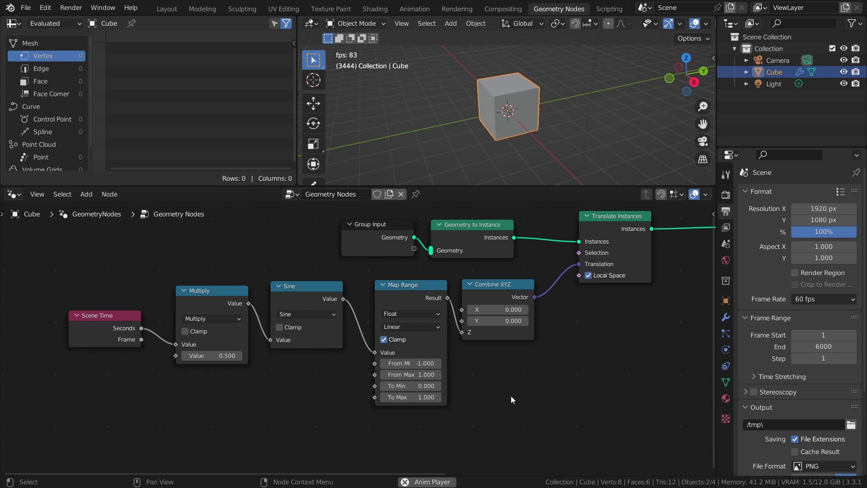
pyautogui.click(417, 386)
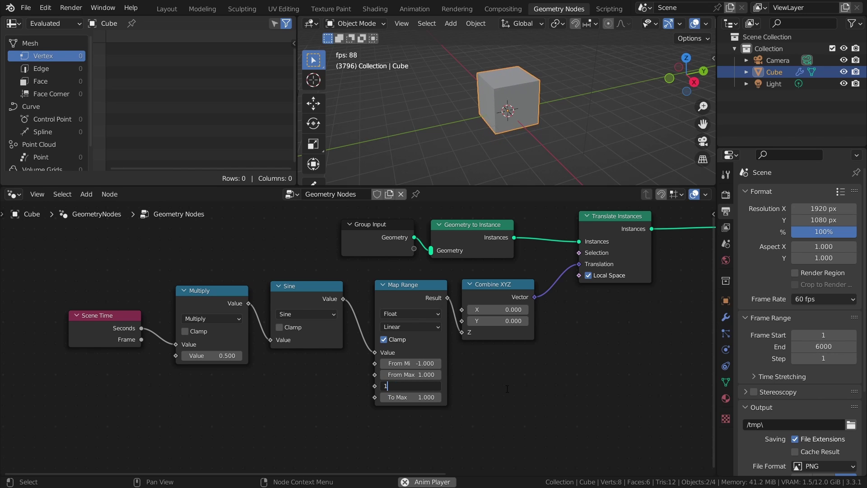
pyautogui.press('Return')
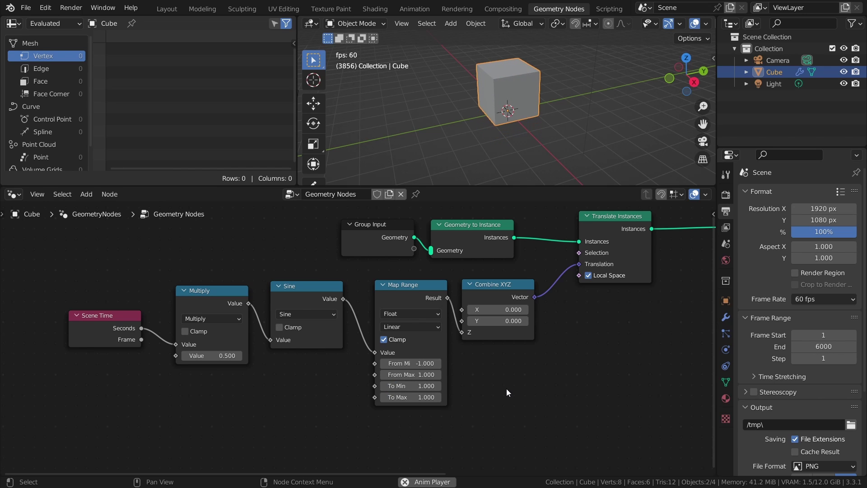
pyautogui.click(408, 397)
pyautogui.write('2.5')
pyautogui.press('Return')
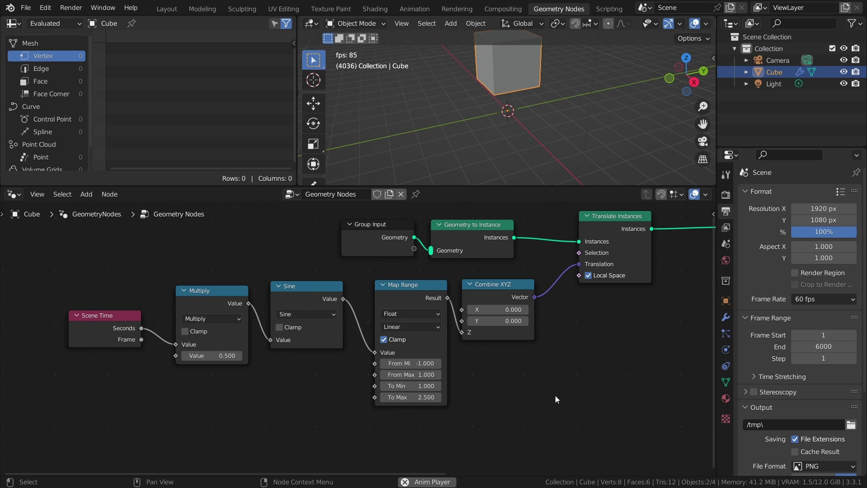
pyautogui.hotkey('ctrl', 's')
# Set the Multiply node's second value to 2 and save the file.
pyautogui.moveTo(553, 167); pyautogui.dragTo(604, 117, button='middle')
pyautogui.moveTo(233, 385); pyautogui.dragTo(317, 385, button='middle')
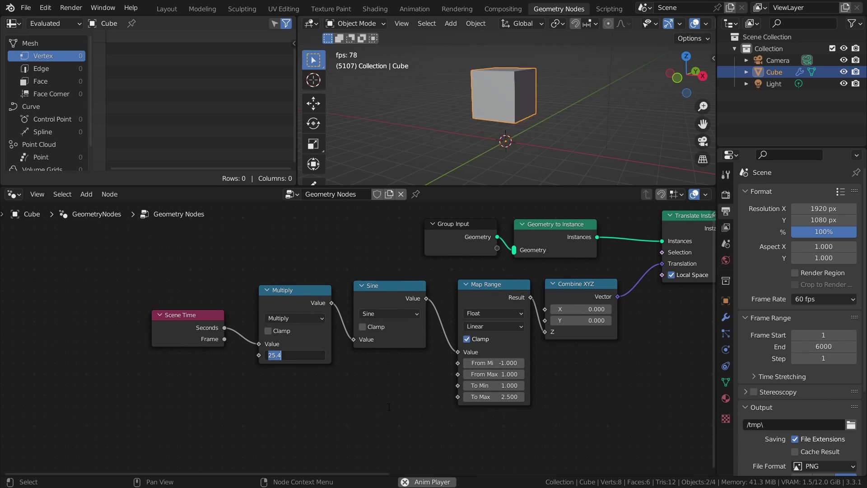
pyautogui.hotkey('ctrl', 's')
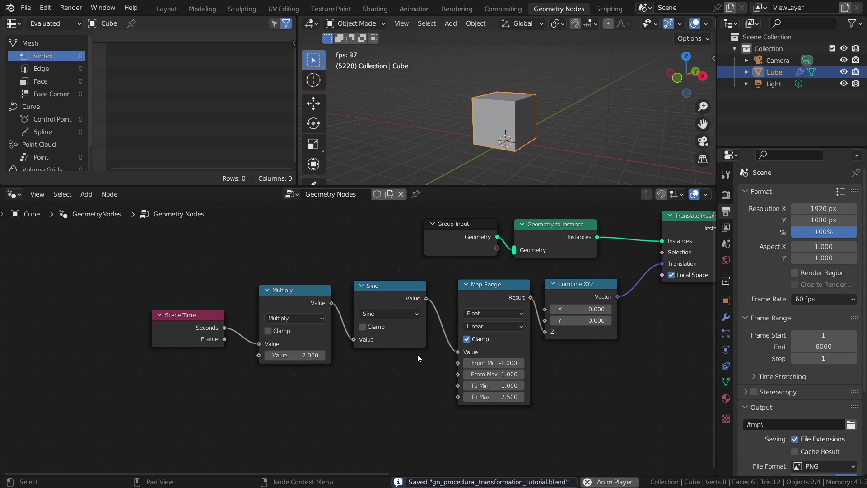
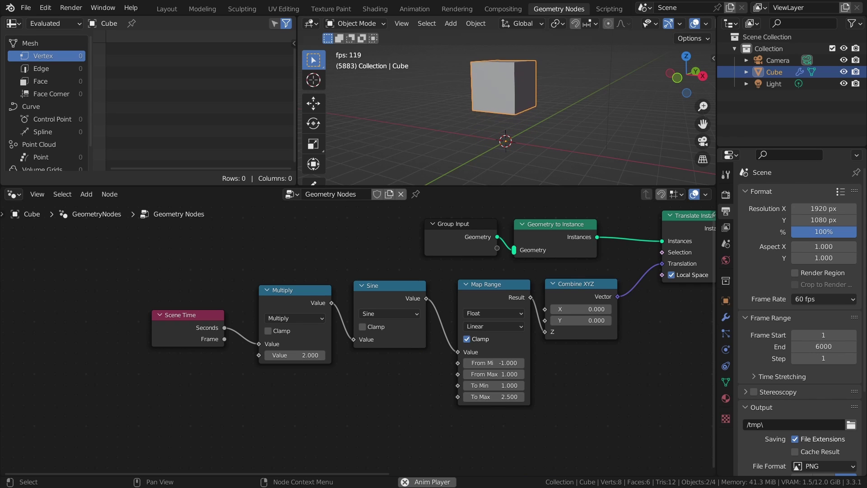
# Move Scene Time away from the Multiply node and place Multiply and Sine in separate frames.
pyautogui.moveTo(242, 397); pyautogui.dragTo(222, 397, button='middle')
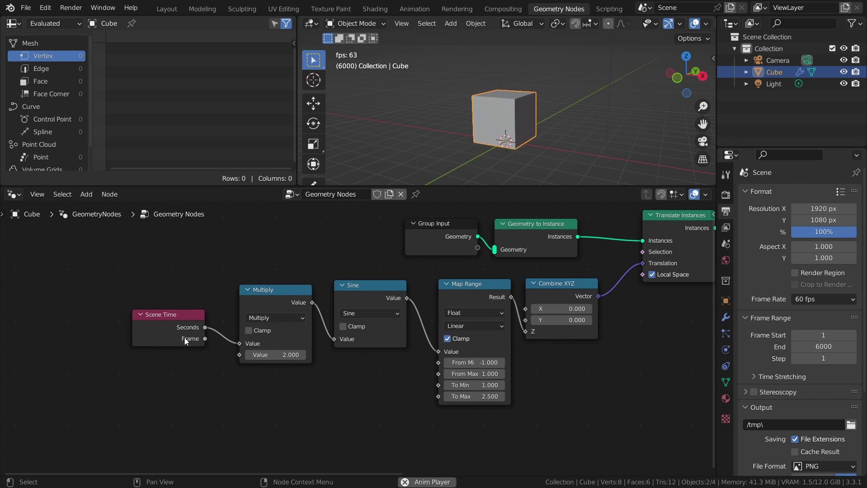
pyautogui.moveTo(186, 338); pyautogui.dragTo(152, 336)
pyautogui.moveTo(279, 298); pyautogui.dragTo(270, 298)
pyautogui.hotkey('ctrl', 'j')
pyautogui.click(362, 291)
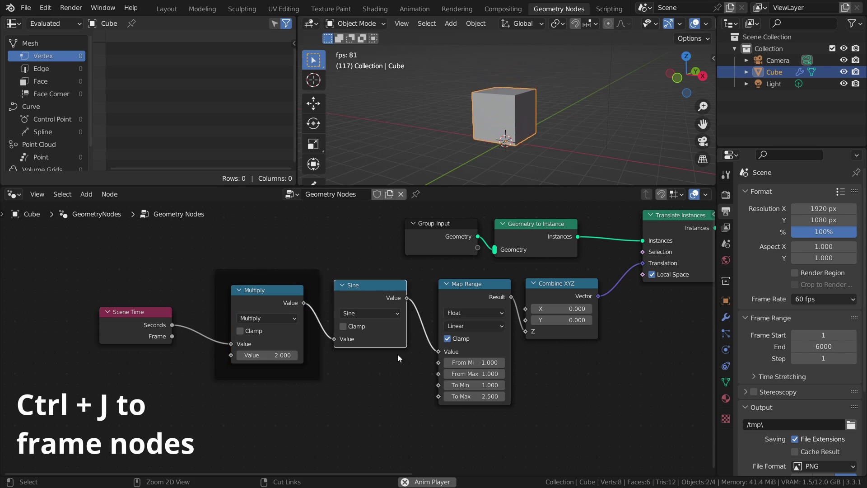
pyautogui.hotkey('ctrl', 'j')
# Space the nodes out and place Map Range and Combine XYZ in their own separate frames.
pyautogui.moveTo(374, 378); pyautogui.dragTo(280, 399, button='middle')
pyautogui.moveTo(206, 298); pyautogui.dragTo(191, 298)
pyautogui.click(397, 313)
pyautogui.hotkey('ctrl', 'j')
pyautogui.moveTo(456, 311); pyautogui.dragTo(494, 312)
pyautogui.hotkey('ctrl', 'j')
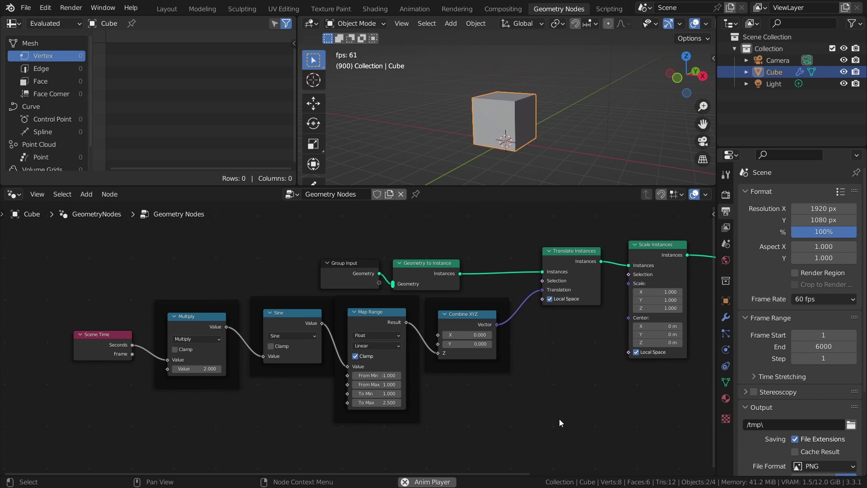
# Label the Multiply node's frame "Speed" and the Sine node's frame "Loop".
pyautogui.press('n')
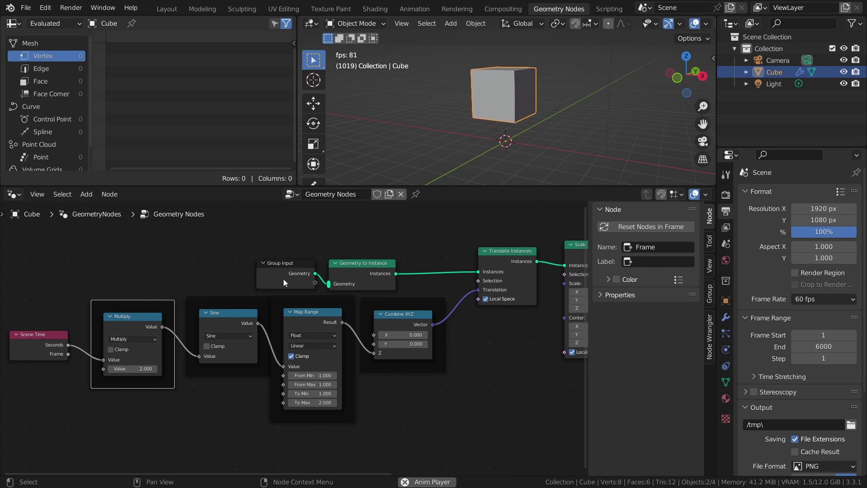
pyautogui.moveTo(306, 287); pyautogui.dragTo(379, 275, button='middle')
pyautogui.moveTo(295, 299); pyautogui.dragTo(290, 301)
pyautogui.click(646, 262)
pyautogui.write('Loop')
pyautogui.press('Return')
# Label the Map Range frame "Boundaries" and the Combine XYZ frame "Axis/Axes".
pyautogui.click(377, 301)
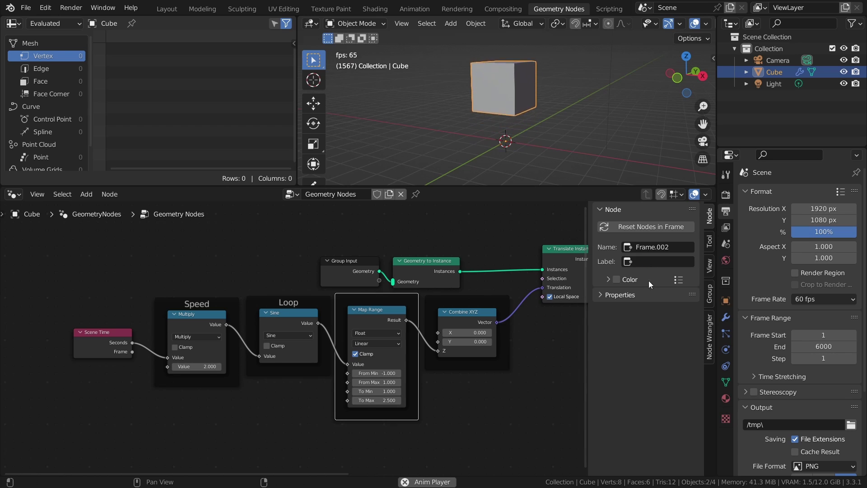
pyautogui.click(500, 311)
pyautogui.click(653, 260)
pyautogui.write('Axis/')
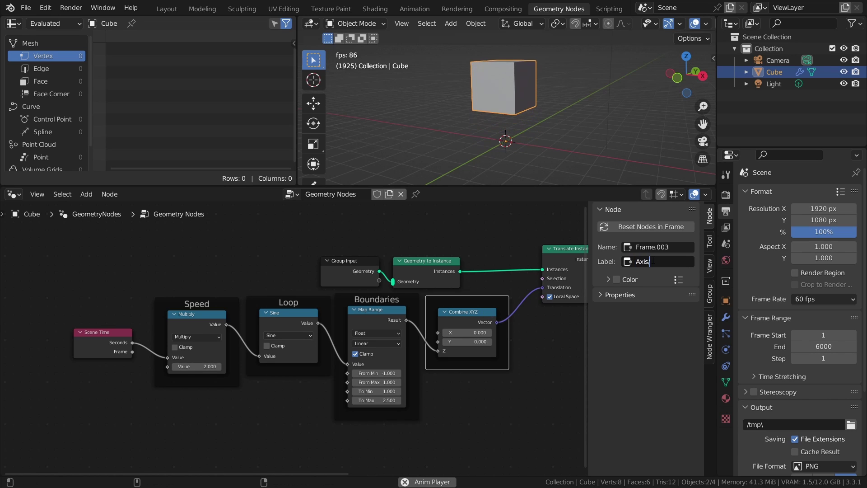
pyautogui.write('Axes')
pyautogui.press('Return')
# Save the file and reposition the Axis/Axes, Boundaries and Loop frames in the translation branch.
pyautogui.hotkey('ctrl', 's')
pyautogui.press('n')
pyautogui.moveTo(564, 395); pyautogui.dragTo(530, 385, button='middle')
pyautogui.moveTo(443, 294); pyautogui.dragTo(520, 312)
pyautogui.moveTo(342, 290); pyautogui.dragTo(429, 309)
pyautogui.moveTo(254, 293); pyautogui.dragTo(339, 305)
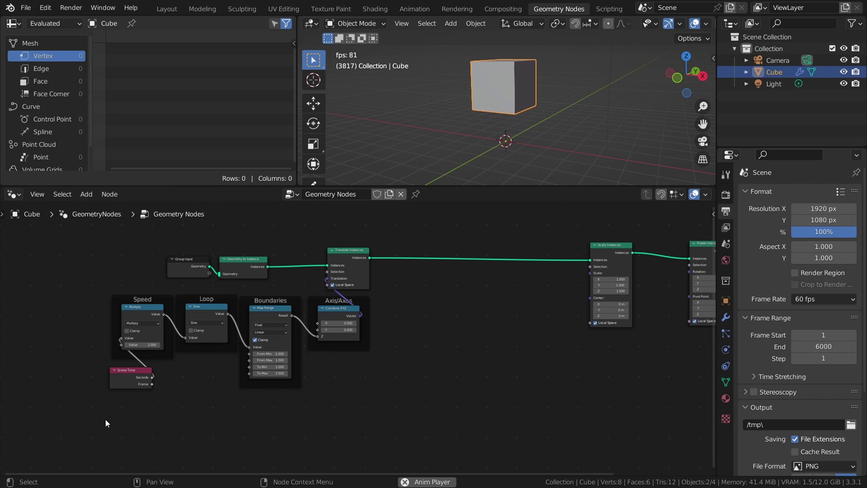
# Duplicate Scene Time with the Speed, Loop and Boundaries frames, place the copies just before Scale Instances, and save the file.
pyautogui.moveTo(105, 419); pyautogui.dragTo(282, 318)
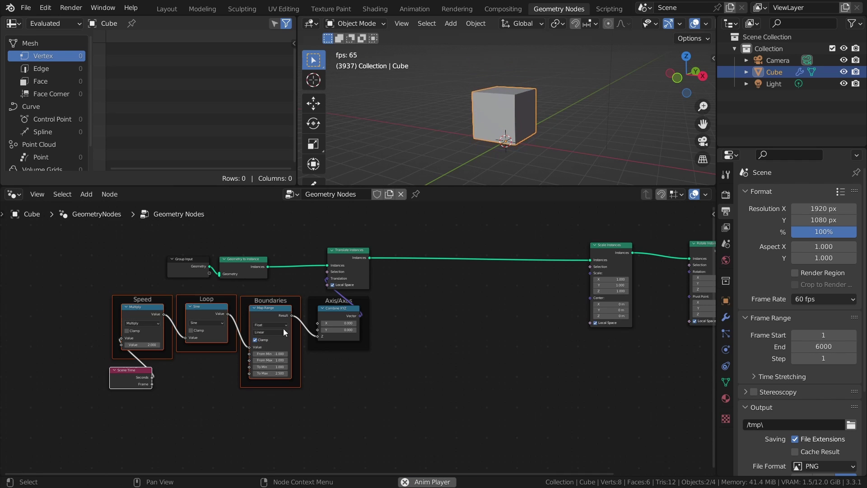
pyautogui.hotkey('shift', 'd')
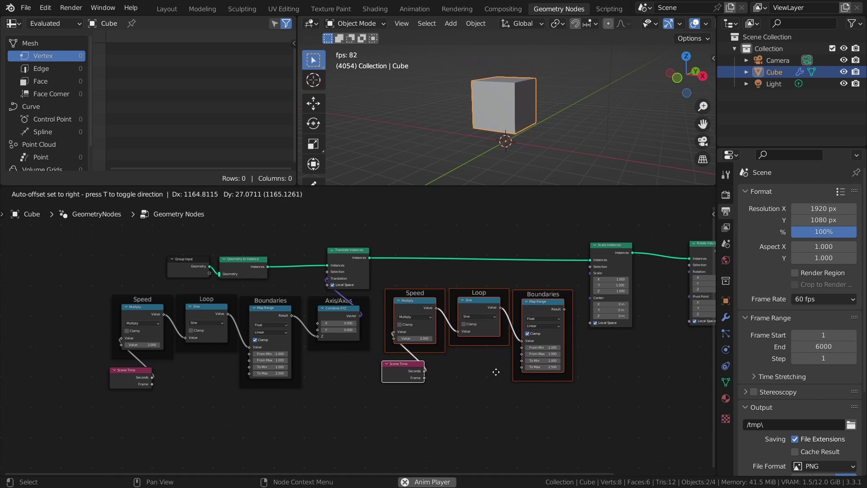
pyautogui.click(500, 371)
pyautogui.click(598, 379)
pyautogui.moveTo(625, 378); pyautogui.dragTo(420, 387, button='middle')
pyautogui.scroll(6, 412, 364)
pyautogui.moveTo(415, 350); pyautogui.dragTo(462, 352, button='middle')
pyautogui.hotkey('ctrl', 's')
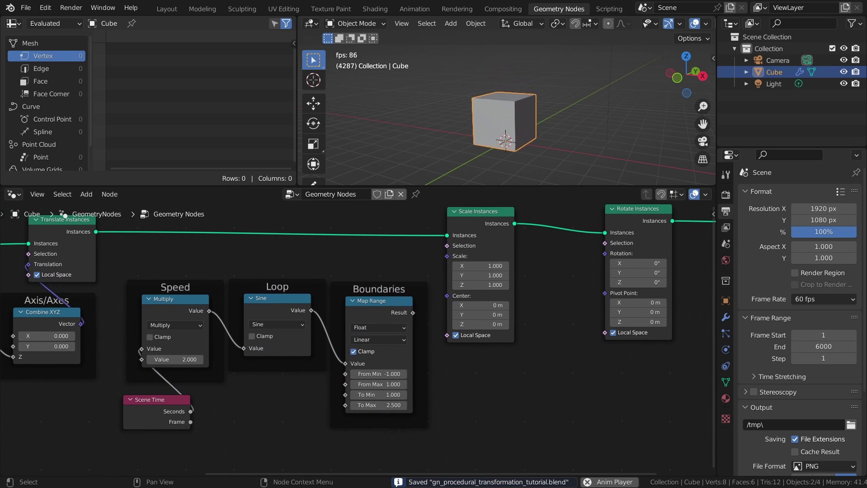
# Connect the copied Map Range result to Scale on Scale Instances, with To Min 0.75 and To Max 1.5, and save the file.
pyautogui.moveTo(409, 313); pyautogui.dragTo(421, 289)
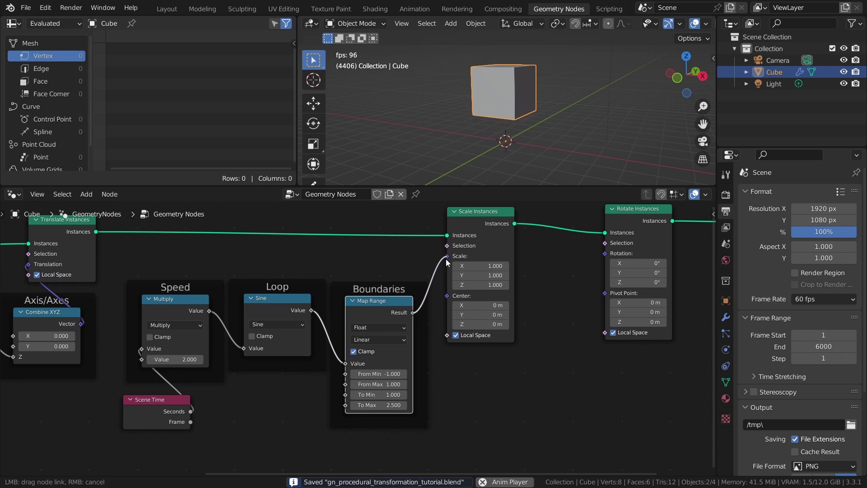
pyautogui.moveTo(446, 258); pyautogui.dragTo(445, 260)
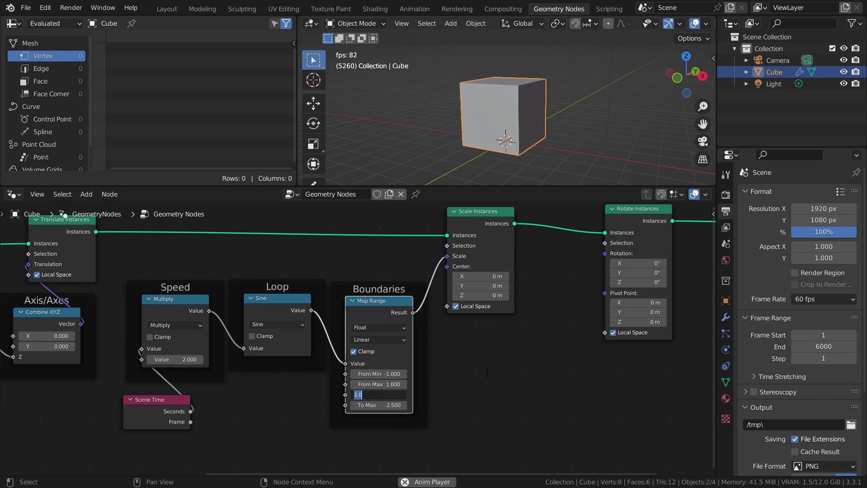
pyautogui.write('.75')
pyautogui.press('Tab')
pyautogui.write('1')
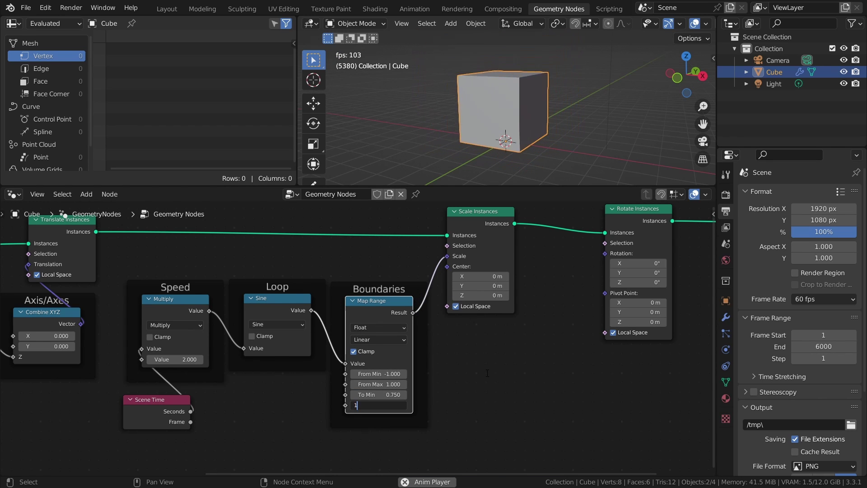
pyautogui.hotkey('ctrl', 's')
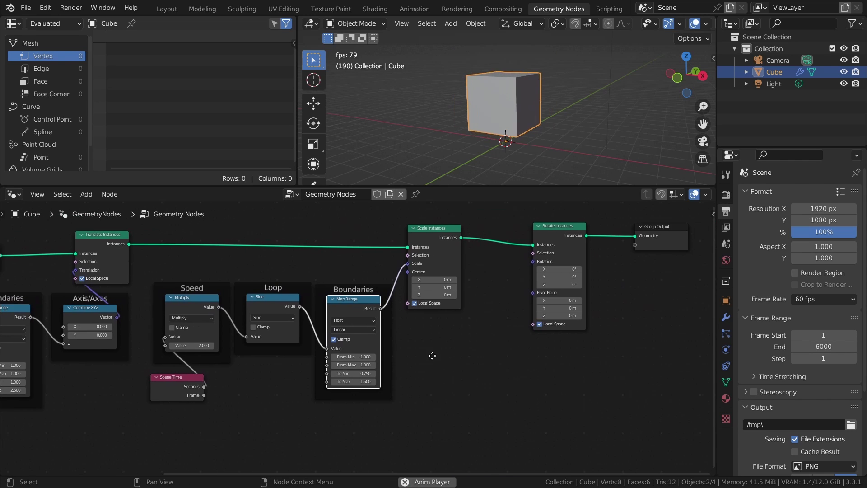
# Shift the scale branch's Loop and Boundaries frames and all nodes downstream of them away from the Speed frame to make room.
pyautogui.moveTo(679, 214); pyautogui.dragTo(270, 383)
pyautogui.press('g')
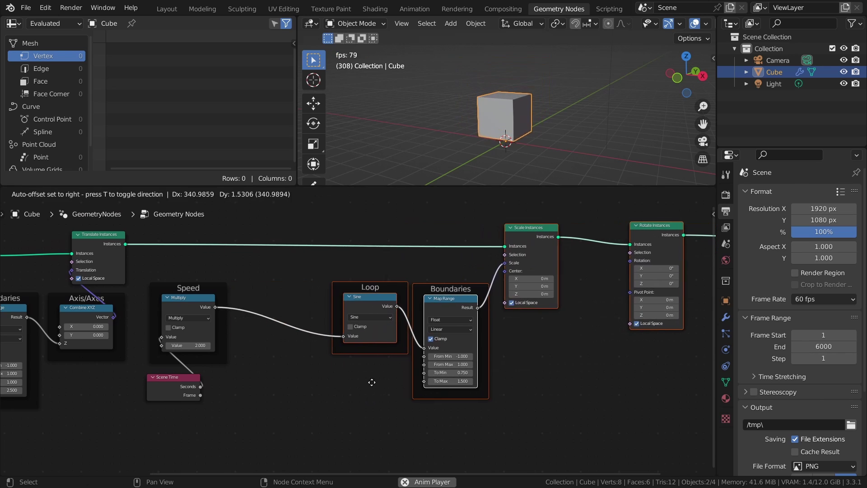
pyautogui.click(371, 381)
pyautogui.click(297, 376)
# Insert a Math node set to Add with value 1 between the scale branch's Multiply and Sine nodes.
pyautogui.moveTo(297, 375); pyautogui.dragTo(384, 353, button='middle')
pyautogui.keyDown('ctrl'); pyautogui.moveTo(384, 353); pyautogui.dragTo(375, 348, button='middle'); pyautogui.keyUp('ctrl')
pyautogui.scroll(1, 375, 348)
pyautogui.hotkey('shift', 'a')
pyautogui.moveTo(346, 320)
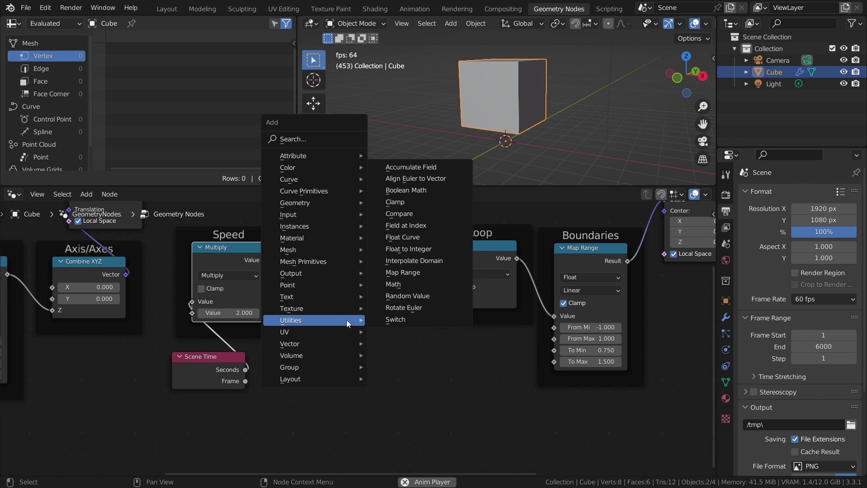
pyautogui.click(402, 308)
pyautogui.click(320, 237)
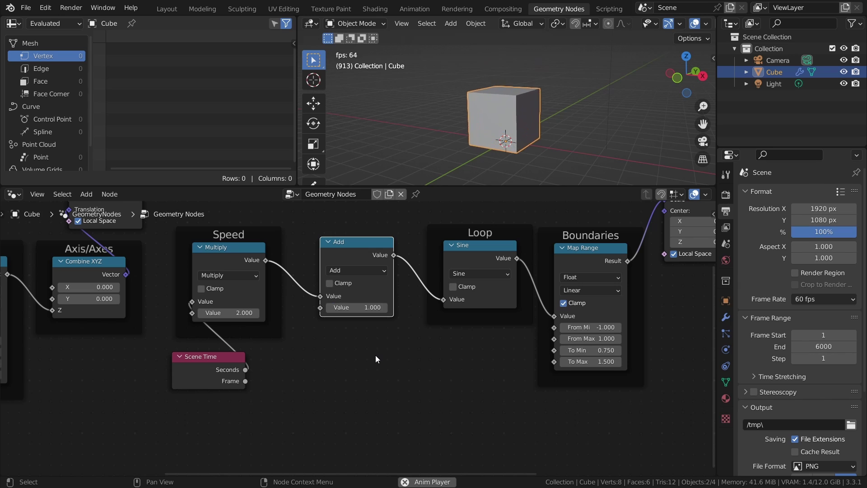
# Put the new Add node in its own frame labelled "Offset" and save the file.
pyautogui.hotkey('ctrl', 'j')
pyautogui.press('n')
pyautogui.click(663, 240)
pyautogui.press('n')
pyautogui.scroll(-5, 454, 336)
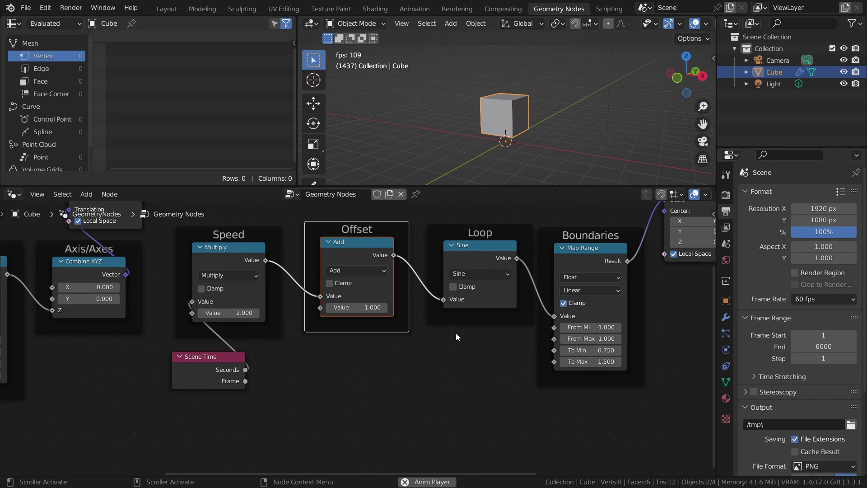
pyautogui.hotkey('ctrl', 's')
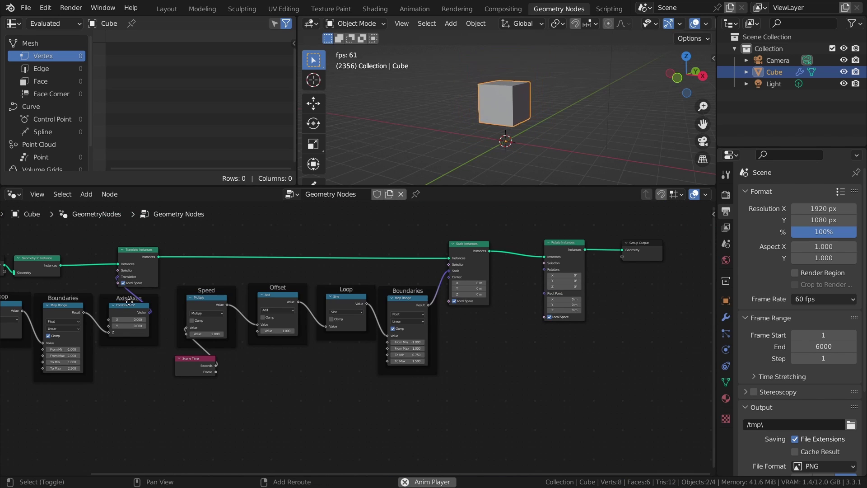
# Duplicate the Axis/Axes frame after the scale branch's Boundaries frame and shift Scale Instances and the nodes downstream to make room.
pyautogui.moveTo(126, 305); pyautogui.dragTo(468, 327)
pyautogui.moveTo(699, 231); pyautogui.dragTo(569, 245, button='middle')
pyautogui.moveTo(568, 240); pyautogui.dragTo(330, 277)
pyautogui.press('g')
pyautogui.click(405, 270)
pyautogui.keyDown('ctrl'); pyautogui.moveTo(389, 326); pyautogui.dragTo(387, 296, button='middle'); pyautogui.keyUp('ctrl')
pyautogui.moveTo(341, 324); pyautogui.dragTo(362, 296)
# Connect Map Range to the copied Combine XYZ's Z, set X and Y to 1, and feed its vector into Scale on Scale Instances.
pyautogui.moveTo(253, 305); pyautogui.dragTo(312, 364)
pyautogui.moveTo(312, 364); pyautogui.dragTo(324, 378, button='middle')
pyautogui.click(360, 356)
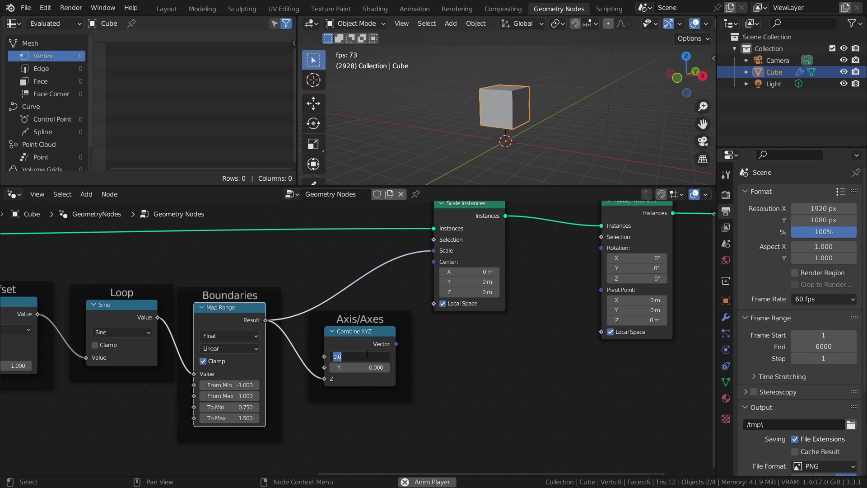
pyautogui.write('1')
pyautogui.press('Tab')
pyautogui.write('1')
pyautogui.press('Return')
pyautogui.moveTo(395, 343); pyautogui.dragTo(433, 250)
pyautogui.moveTo(332, 285); pyautogui.dragTo(378, 397)
pyautogui.press('g')
pyautogui.click(375, 371)
pyautogui.moveTo(530, 165); pyautogui.dragTo(616, 157, button='middle')
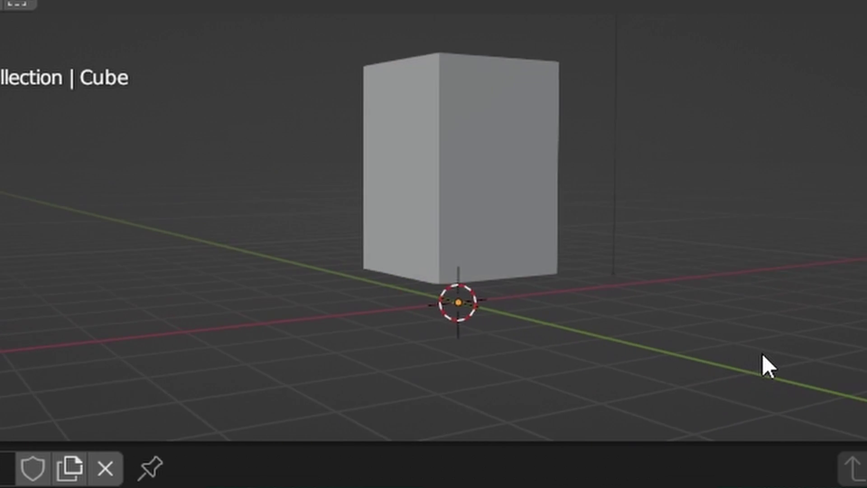
pyautogui.moveTo(762, 353); pyautogui.dragTo(422, 382, button='middle')
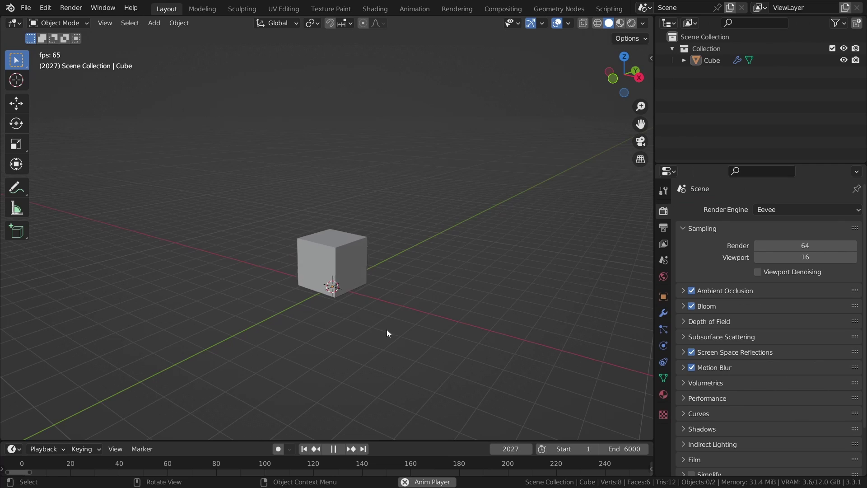
pyautogui.moveTo(386, 329); pyautogui.dragTo(347, 310, button='middle')
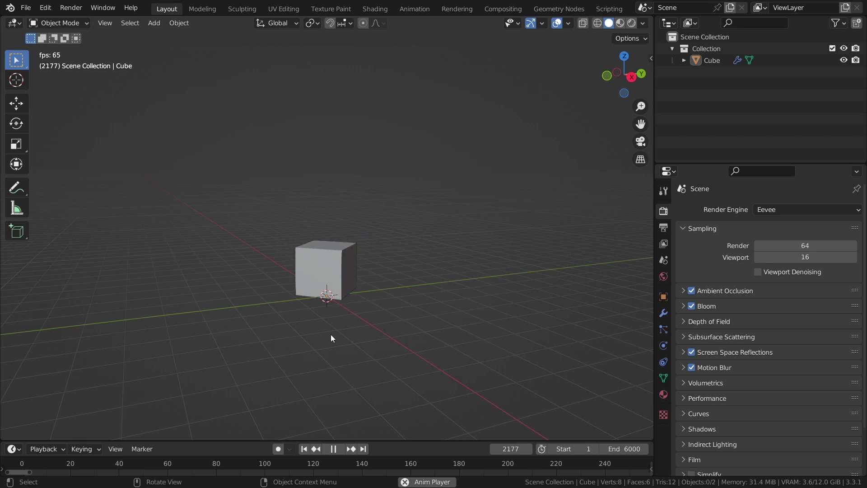
pyautogui.moveTo(330, 338); pyautogui.dragTo(403, 337, button='middle')
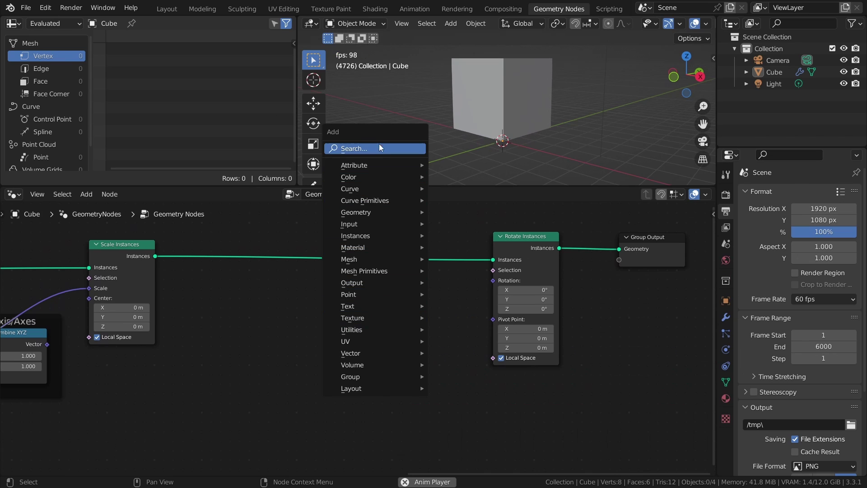
# Add a Scene Time node and a Math node set to Multiply side by side between Scale Instances and Rotate Instances.
pyautogui.write('sce')
pyautogui.press('Return')
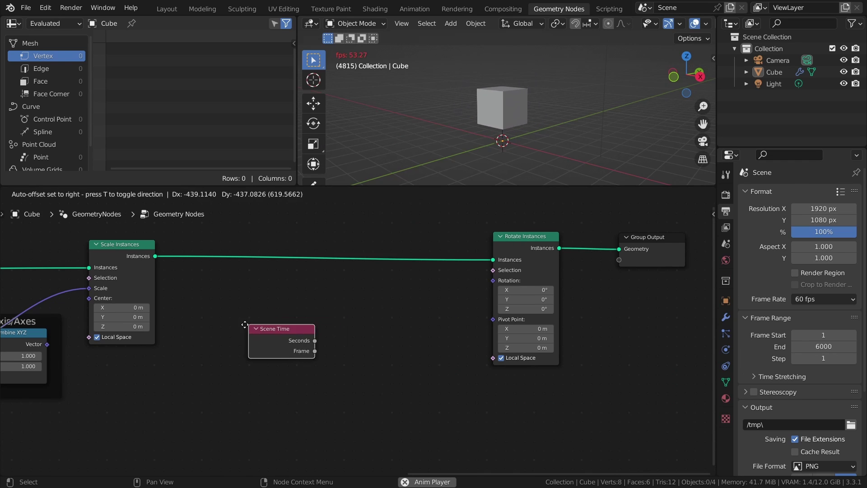
pyautogui.click(184, 346)
pyautogui.hotkey('shift', 'a')
pyautogui.moveTo(289, 412)
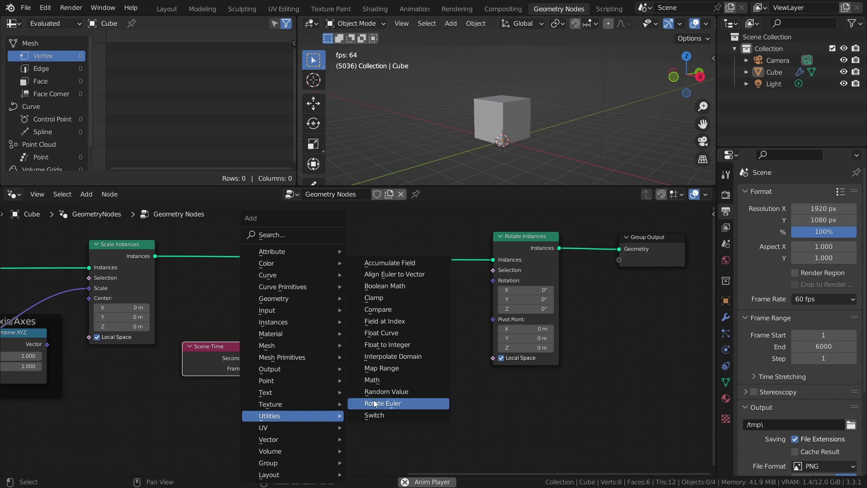
pyautogui.click(384, 383)
pyautogui.click(274, 324)
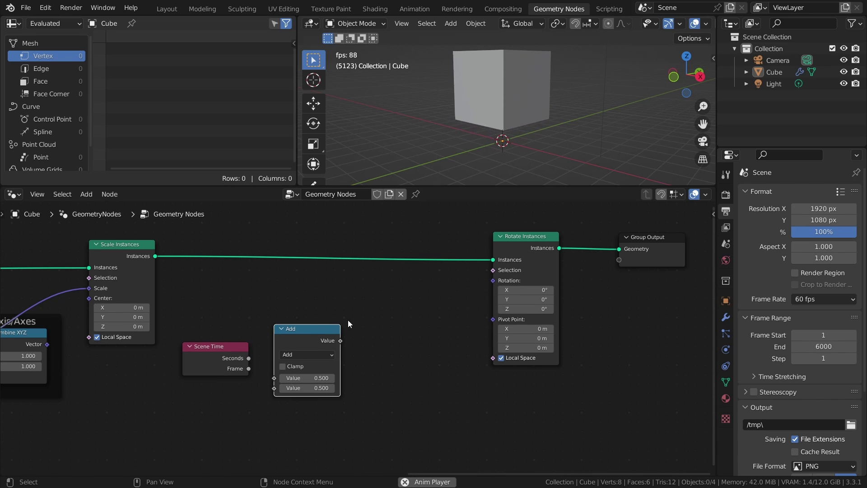
pyautogui.click(324, 353)
pyautogui.click(315, 257)
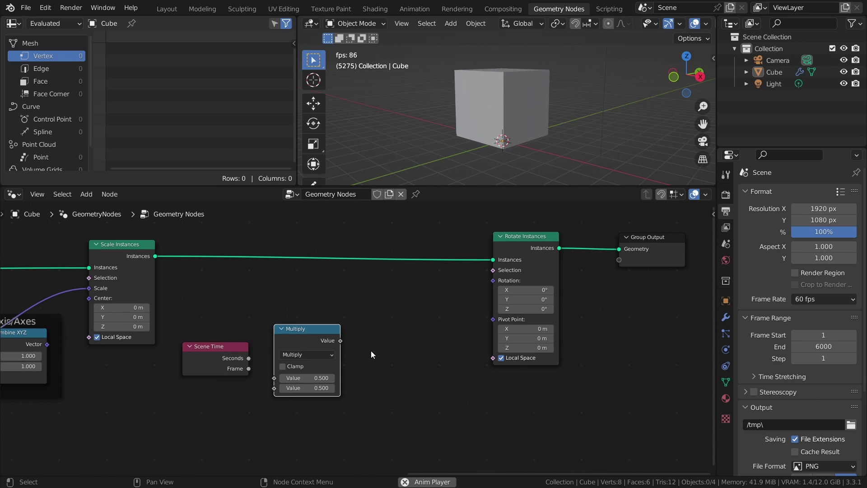
pyautogui.moveTo(300, 328); pyautogui.dragTo(285, 332)
# Duplicate the new Multiply node beside the original and change the copy's operation to Add.
pyautogui.hotkey('shift', 'd')
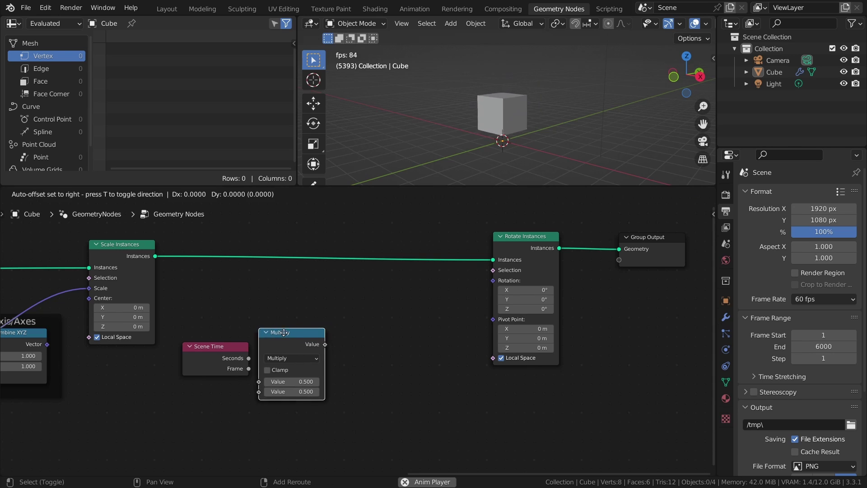
pyautogui.click(363, 331)
pyautogui.click(363, 356)
pyautogui.click(360, 239)
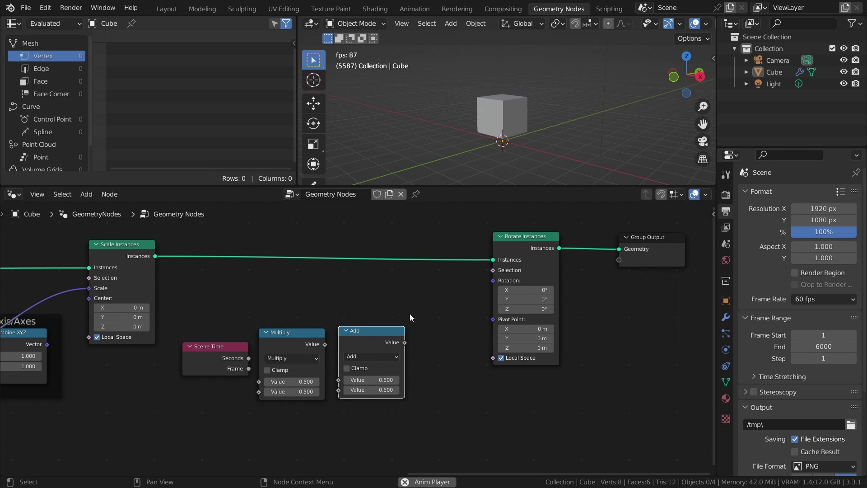
# Add a Combine XYZ node between the Add node and Rotate Instances and save the file.
pyautogui.hotkey('shift', 'a')
pyautogui.moveTo(410, 339)
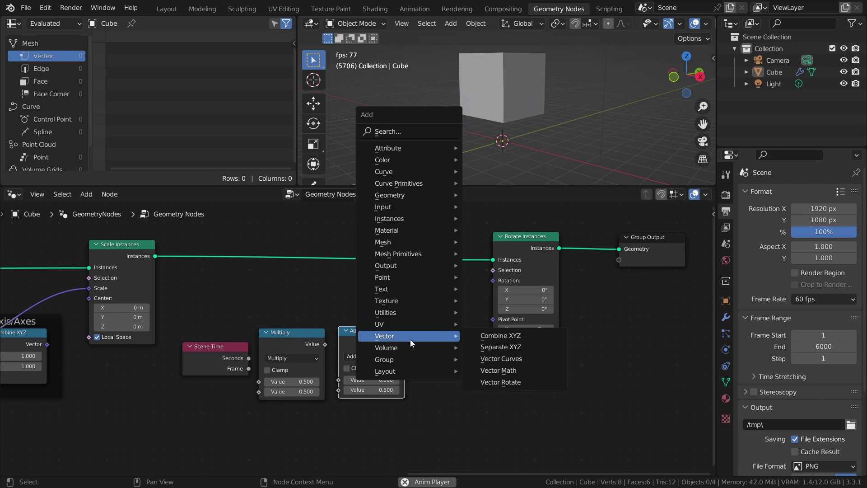
pyautogui.click(490, 339)
pyautogui.click(419, 326)
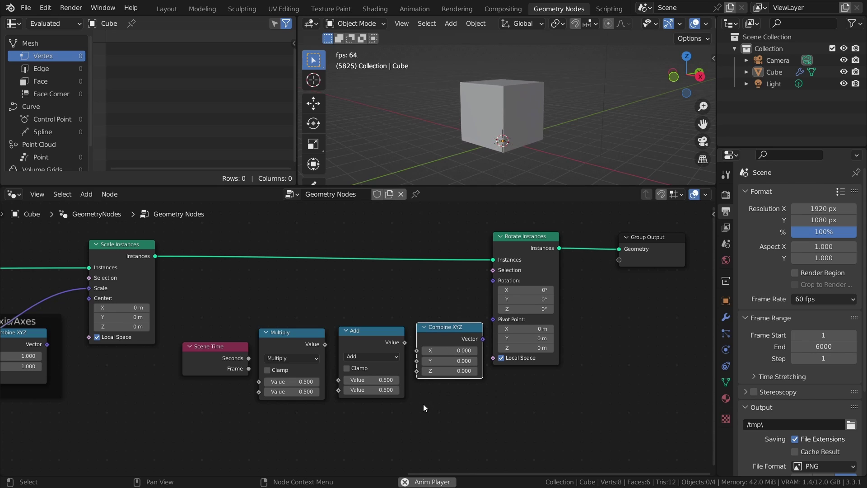
pyautogui.hotkey('ctrl', 's')
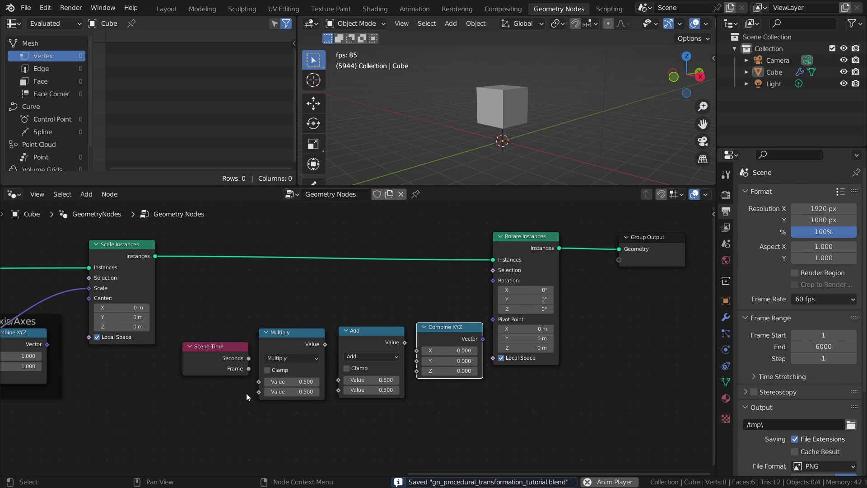
# Wire Scene Time's seconds through Multiply, Add and Combine XYZ's Z into Rotate Instances' Rotation, with a multiplier of 2.
pyautogui.moveTo(248, 359); pyautogui.dragTo(278, 379)
pyautogui.moveTo(325, 346); pyautogui.dragTo(338, 380)
pyautogui.moveTo(405, 342); pyautogui.dragTo(422, 372)
pyautogui.moveTo(482, 339); pyautogui.dragTo(492, 280)
pyautogui.moveTo(455, 334); pyautogui.dragTo(453, 289)
pyautogui.moveTo(383, 336); pyautogui.dragTo(383, 291)
pyautogui.moveTo(302, 338); pyautogui.dragTo(305, 297)
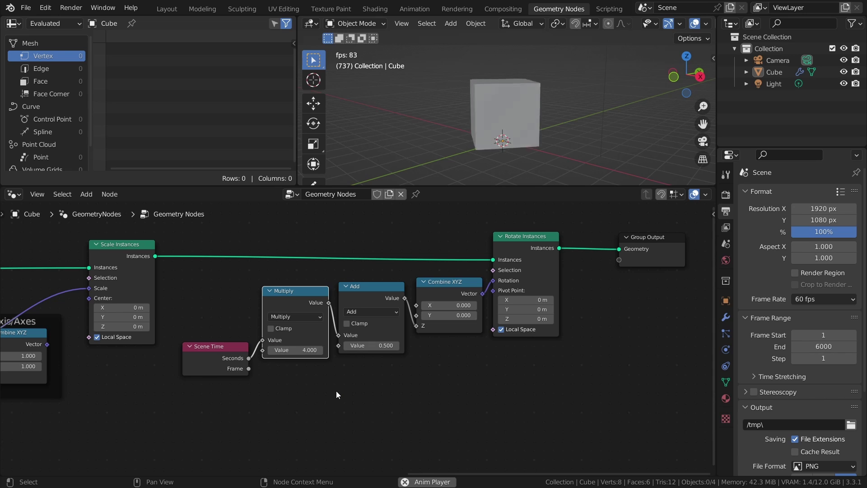
pyautogui.click(295, 349)
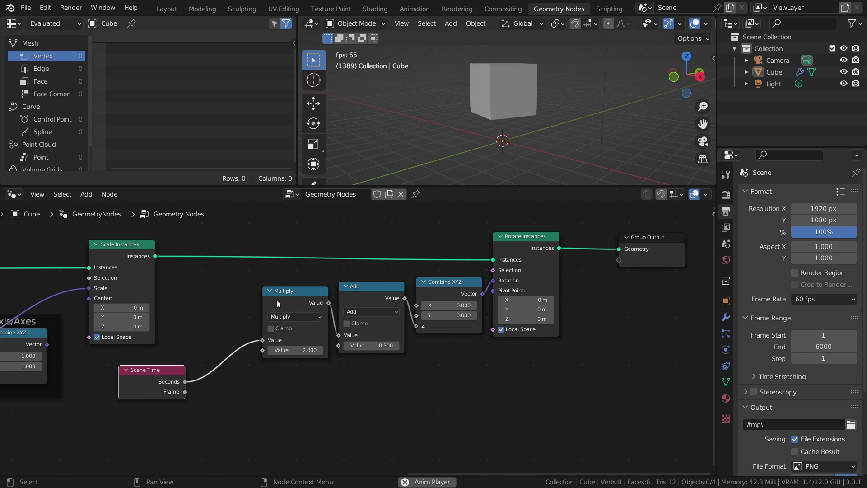
# Put the rotation branch's Multiply, Add and Combine XYZ nodes in separate frames, shifting Rotate Instances and Group Output to make room.
pyautogui.click(277, 298)
pyautogui.hotkey('ctrl', 'j')
pyautogui.moveTo(293, 279); pyautogui.dragTo(263, 280)
pyautogui.click(366, 285)
pyautogui.hotkey('ctrl', 'j')
pyautogui.moveTo(650, 222); pyautogui.dragTo(470, 298)
pyautogui.press('g')
pyautogui.click(520, 300)
pyautogui.click(480, 288)
pyautogui.hotkey('ctrl', 'j')
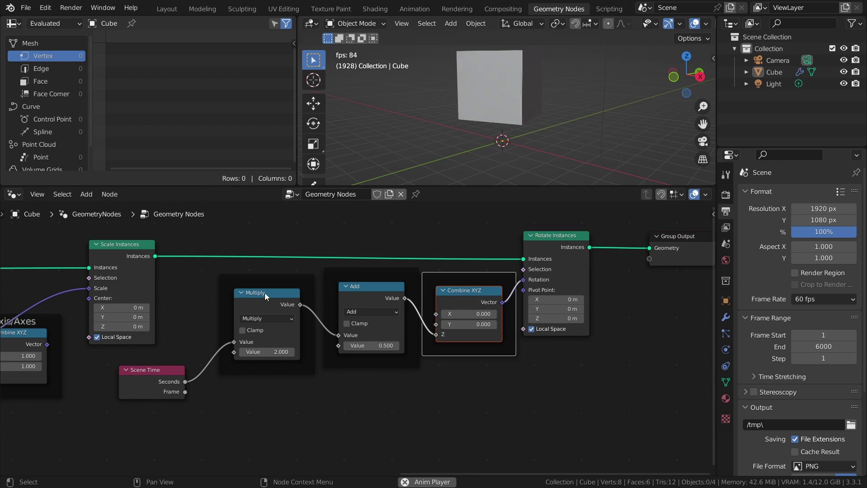
# Label the rotation branch's Multiply frame "Speed" and its Add frame "Offset".
pyautogui.click(265, 283)
pyautogui.press('n')
pyautogui.click(643, 259)
pyautogui.write('Speed')
pyautogui.press('Return')
pyautogui.moveTo(338, 272); pyautogui.dragTo(334, 276)
pyautogui.click(649, 265)
pyautogui.write('Offfset')
pyautogui.press('Return')
# Label the rotation branch's Combine XYZ frame "Axis/Axes" and save the file.
pyautogui.click(415, 275)
pyautogui.click(654, 256)
pyautogui.write('Axis/Axes')
pyautogui.press('Return')
pyautogui.hotkey('ctrl', 's')
pyautogui.press('n')
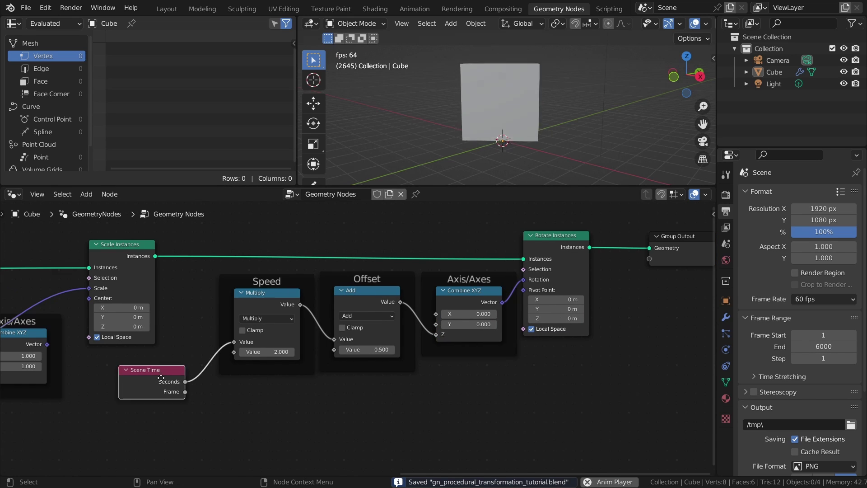
# Move Scene Time beneath the rotation branch's Speed frame and shift the Offset frame and all nodes after it to open a gap.
pyautogui.moveTo(159, 377); pyautogui.dragTo(264, 392)
pyautogui.scroll(-5, 400, 395)
pyautogui.moveTo(643, 254); pyautogui.dragTo(355, 343)
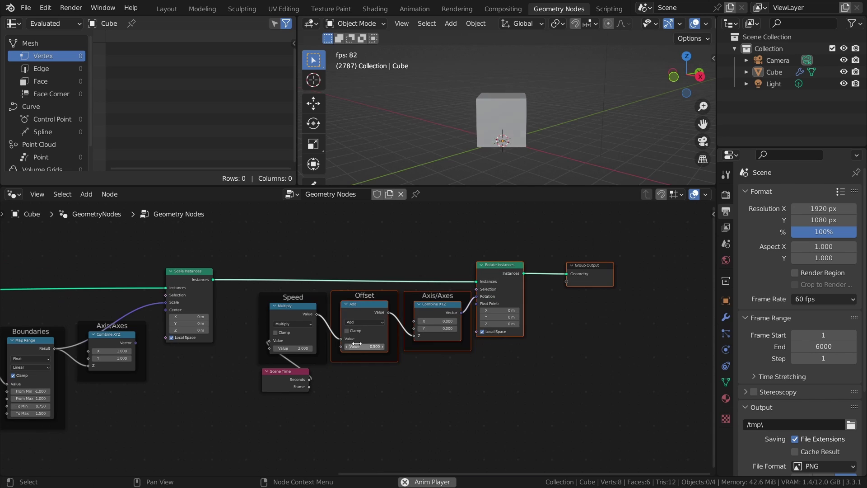
pyautogui.press('g')
pyautogui.click(424, 342)
pyautogui.click(383, 386)
# Insert a Math node set to Multiply with value -1 between the rotation branch's Speed and Offset frames.
pyautogui.scroll(2, 383, 389)
pyautogui.hotkey('shift', 'a')
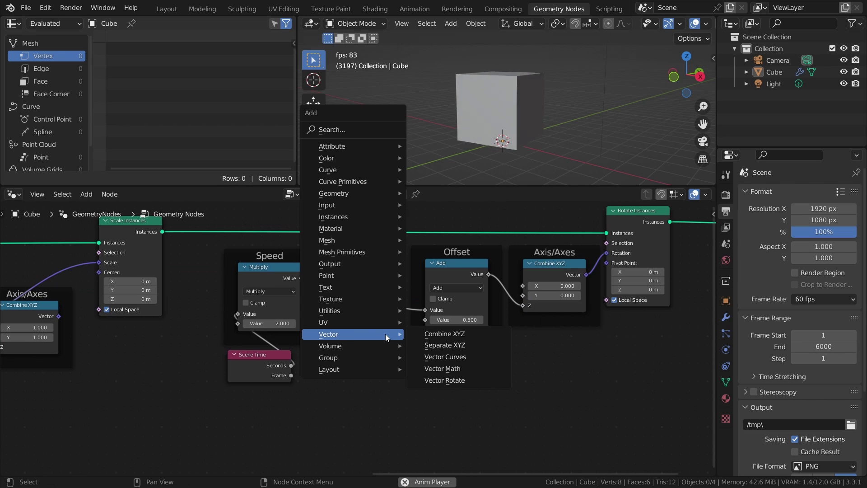
pyautogui.moveTo(388, 311)
pyautogui.click(432, 428)
pyautogui.click(363, 278)
pyautogui.click(369, 285)
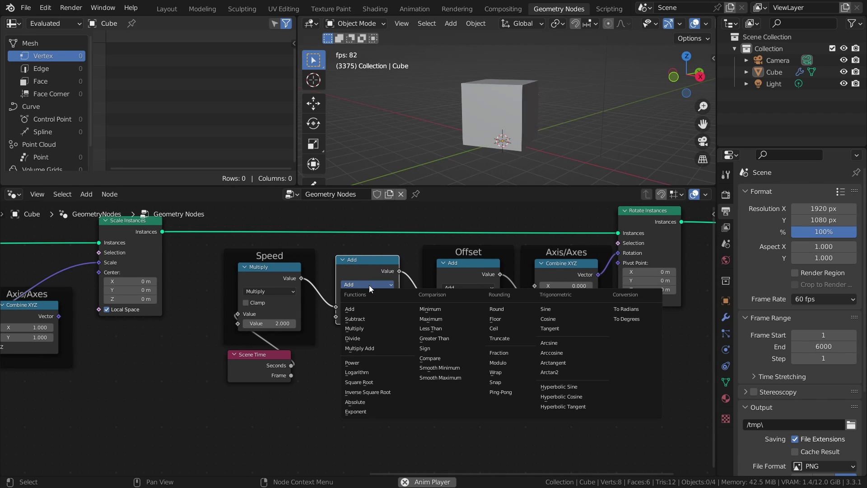
pyautogui.click(369, 328)
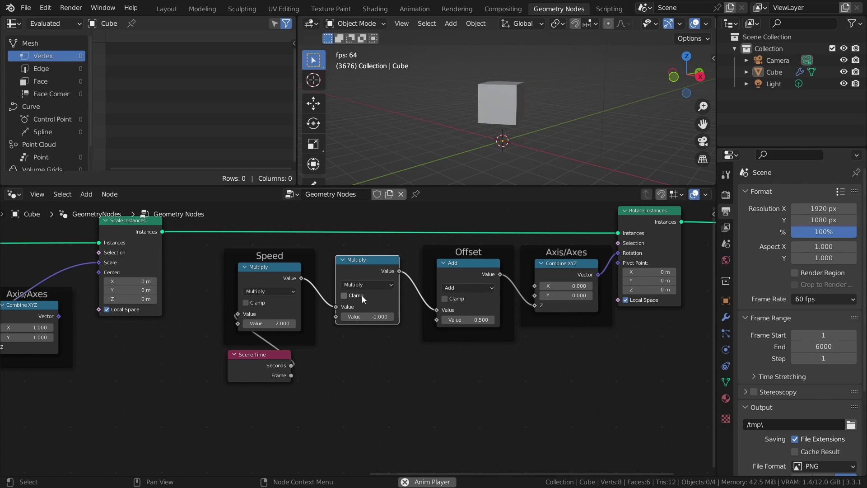
# Frame the rotation branch's Multiply node with value -1 and label the frame "Direction".
pyautogui.hotkey('ctrl', 'j')
pyautogui.press('n')
pyautogui.click(294, 244)
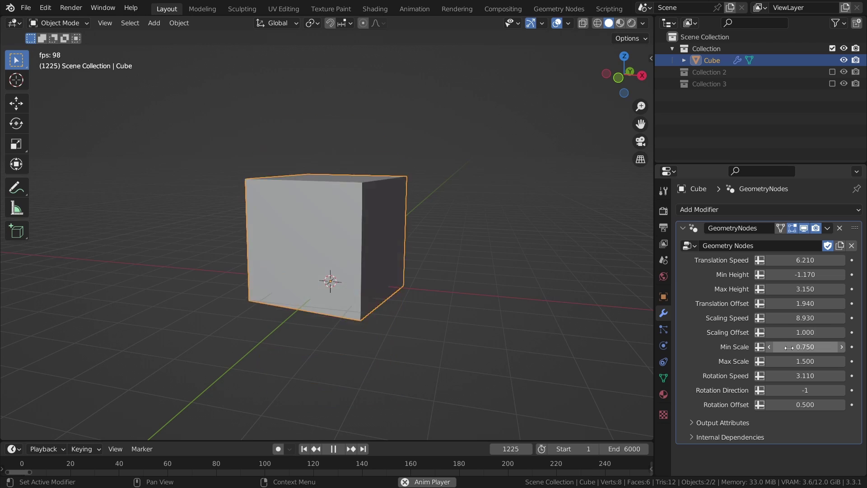
# Try different Min Scale values in the cube's modifier, raising the duplicated cube's Min Scale to 1.770.
pyautogui.moveTo(789, 349); pyautogui.dragTo(760, 348)
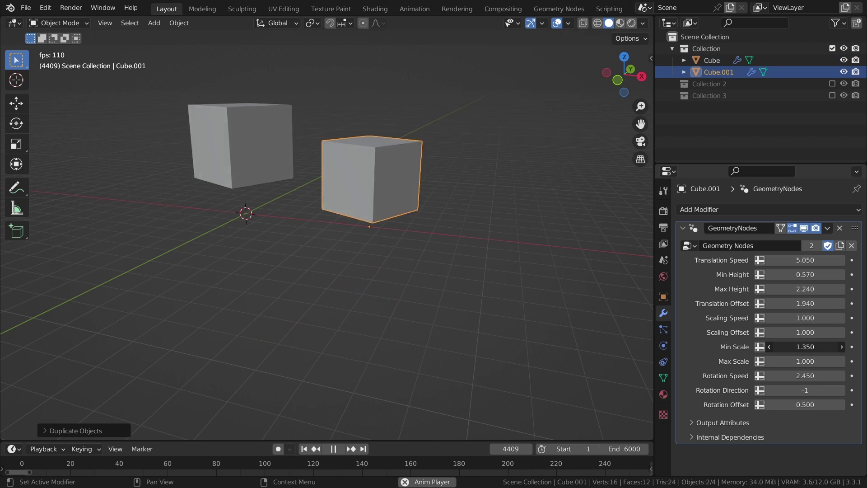
pyautogui.moveTo(805, 346); pyautogui.dragTo(826, 346)
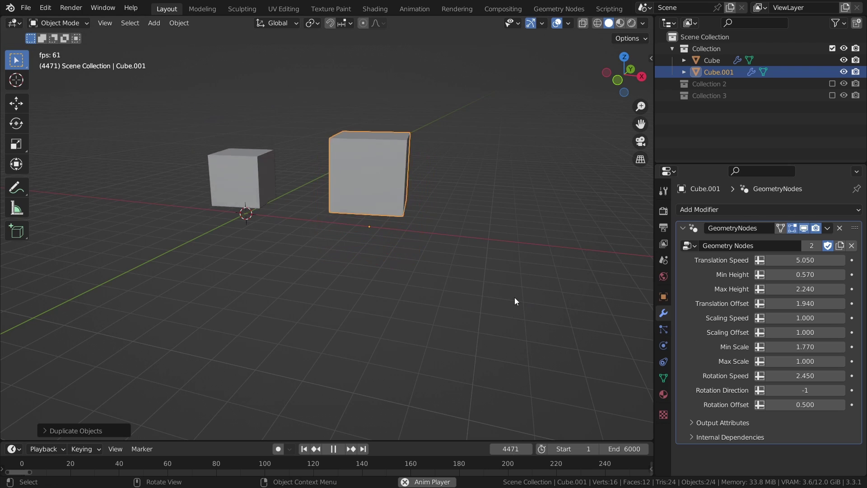
pyautogui.moveTo(458, 291); pyautogui.dragTo(482, 309, button='middle')
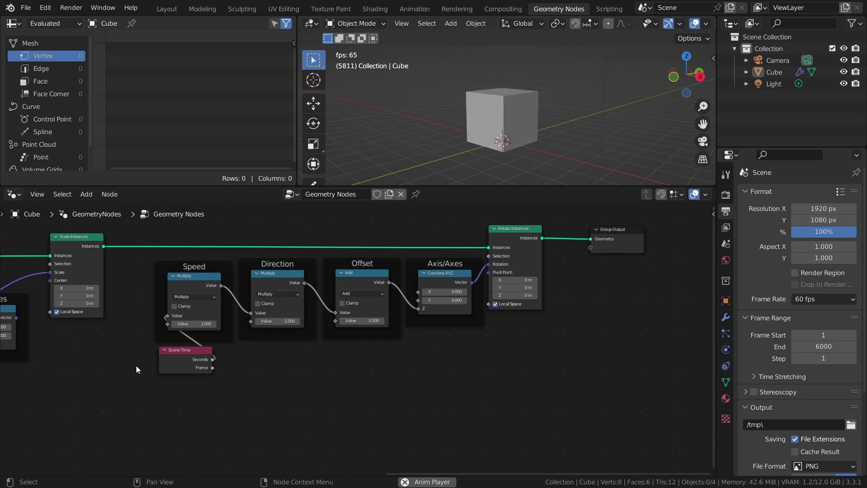
# Move Group Input away from the translation branch and expose the Speed Multiply value and Map Range To Min and To Max through it.
pyautogui.keyDown('ctrl'); pyautogui.hscroll(-5, 136, 365); pyautogui.keyUp('ctrl')
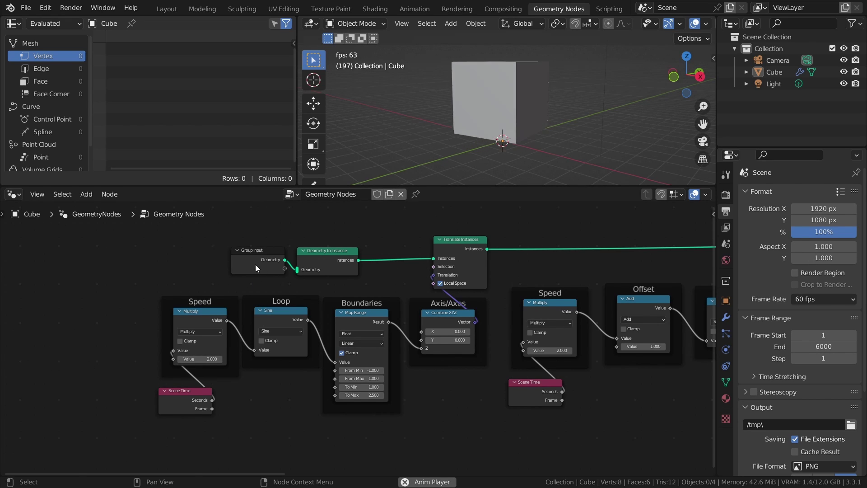
pyautogui.moveTo(256, 265); pyautogui.dragTo(132, 267)
pyautogui.moveTo(194, 358); pyautogui.dragTo(158, 270)
pyautogui.moveTo(356, 386); pyautogui.dragTo(160, 280)
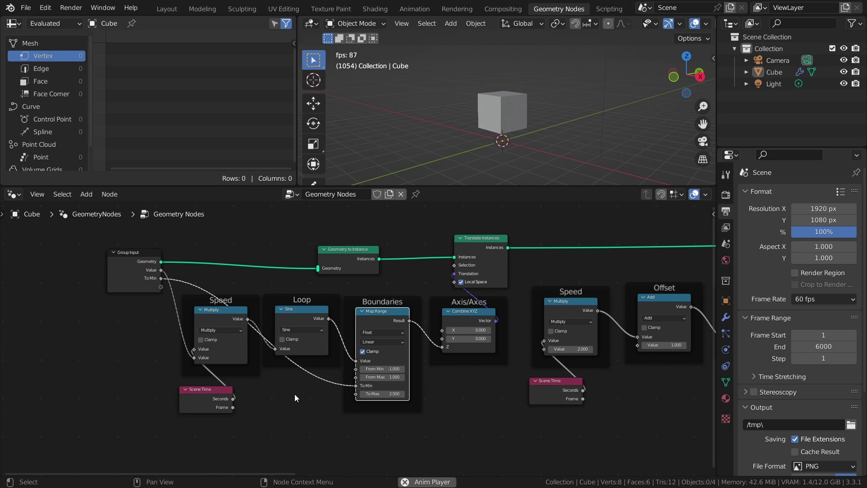
pyautogui.moveTo(358, 391); pyautogui.dragTo(161, 286)
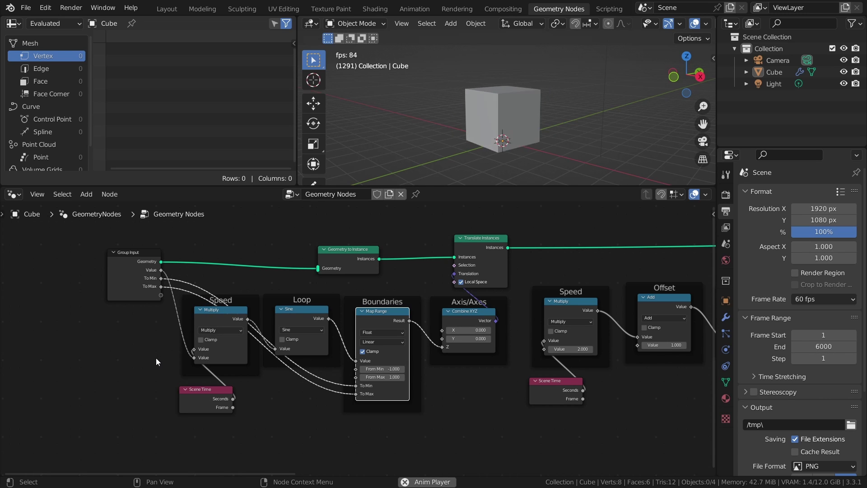
# Show the cube's modifier properties and widen the properties area so the exposed inputs are readable.
pyautogui.click(726, 317)
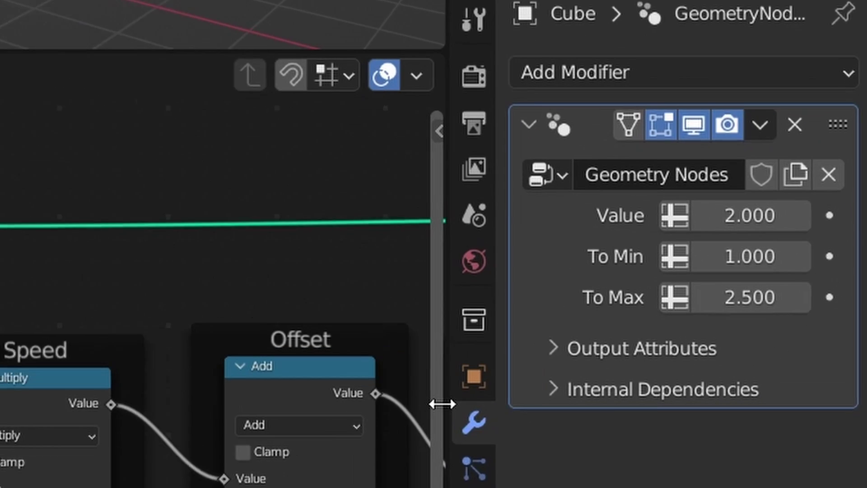
pyautogui.moveTo(452, 328); pyautogui.dragTo(424, 319)
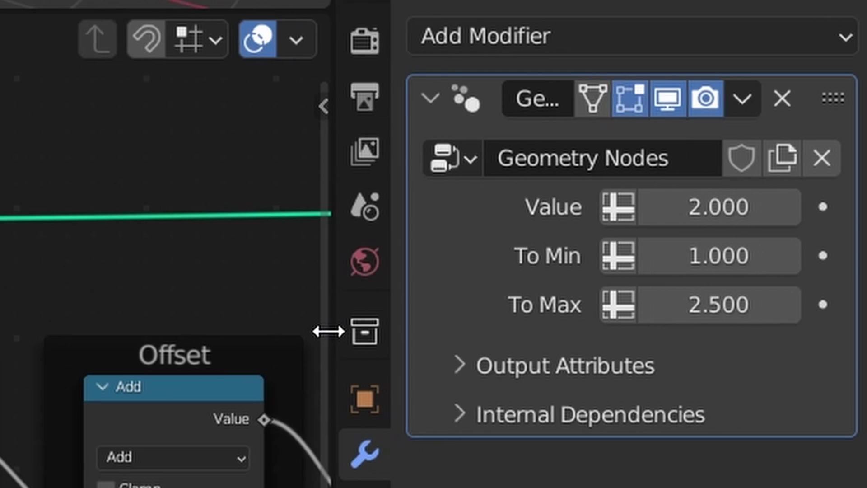
pyautogui.moveTo(329, 331); pyautogui.dragTo(303, 331)
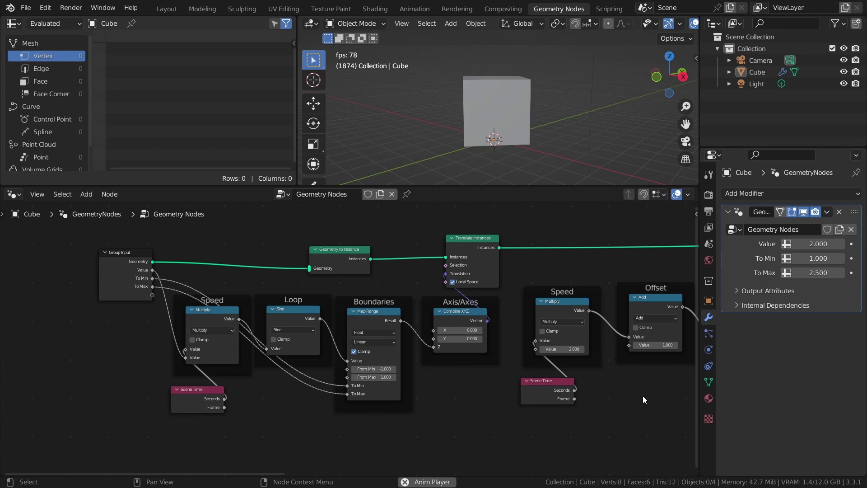
# Rename the exposed group inputs Value, To Min and To Max as Translation Speed, Min Height and Max Height, and save the file.
pyautogui.press('n')
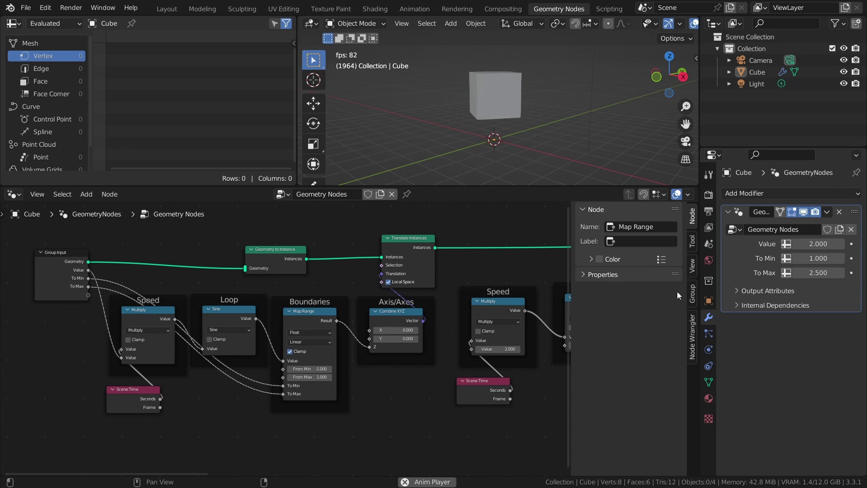
pyautogui.click(691, 294)
pyautogui.doubleClick(615, 244)
pyautogui.write('Translation Speed')
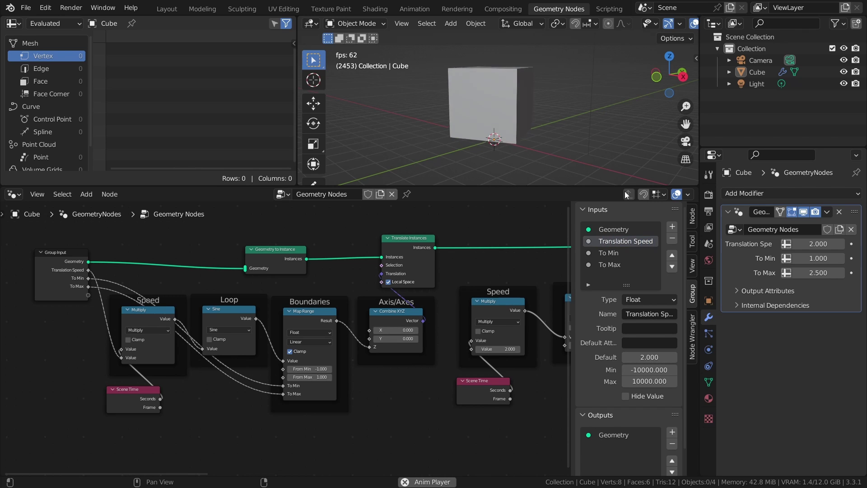
pyautogui.doubleClick(607, 253)
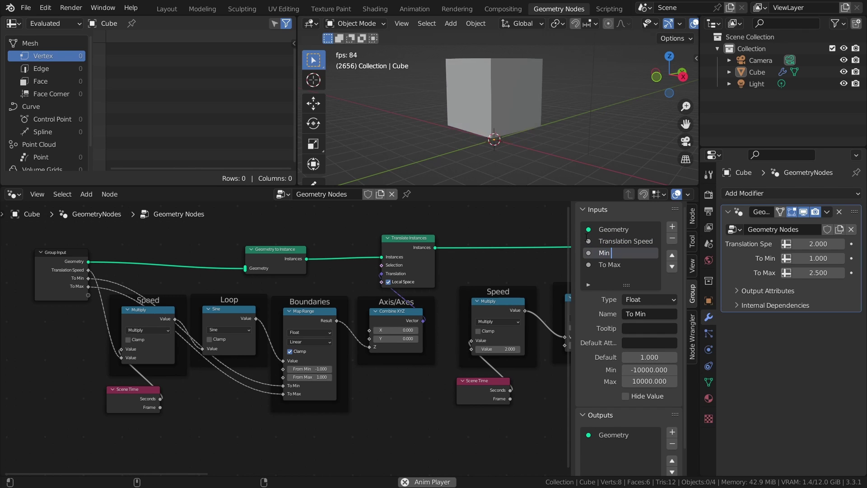
pyautogui.doubleClick(608, 265)
pyautogui.write('Max Height')
pyautogui.press('Return')
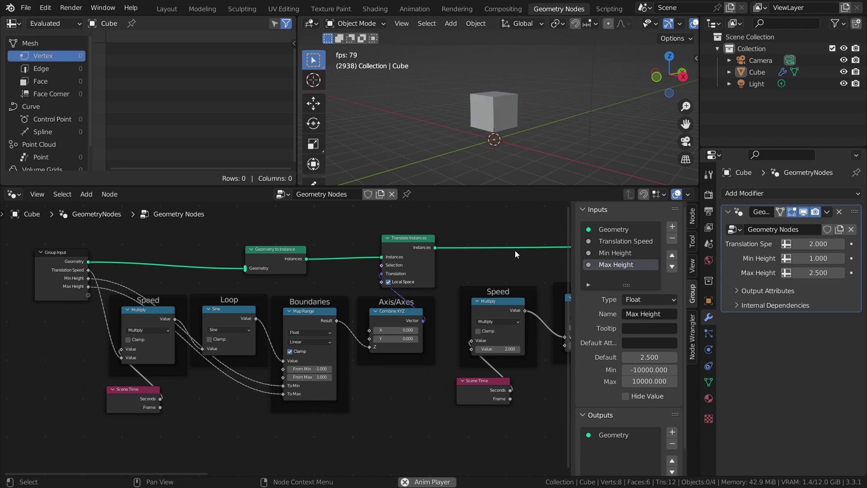
pyautogui.hotkey('ctrl', 's')
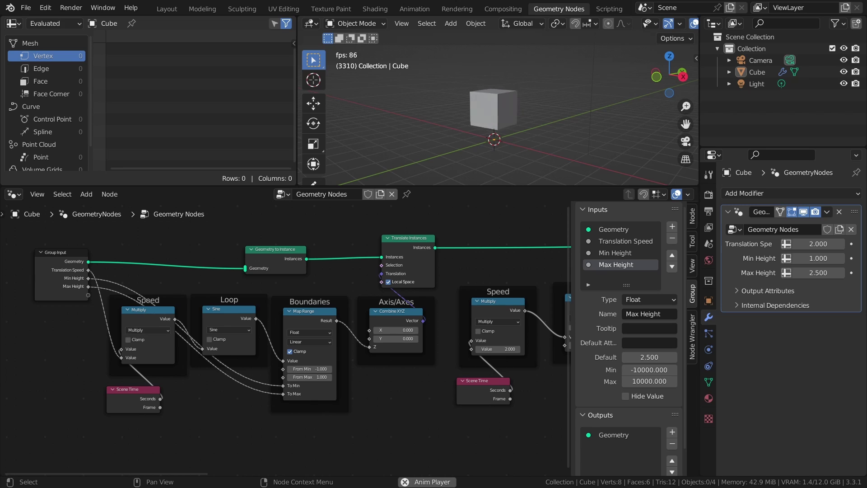
# Move the translation branch's Speed frame, Scene Time and Group Input away from the Loop frame to open a gap.
pyautogui.moveTo(194, 431); pyautogui.dragTo(271, 282)
pyautogui.press('g')
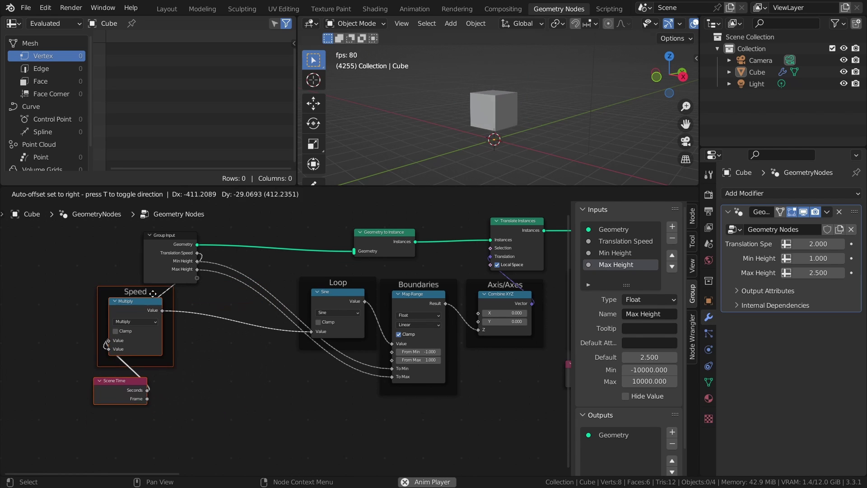
pyautogui.click(150, 292)
pyautogui.moveTo(174, 248); pyautogui.dragTo(61, 244)
# Insert a Math node set to Add between the translation branch's Speed and Loop frames.
pyautogui.moveTo(248, 373); pyautogui.dragTo(276, 342, button='middle')
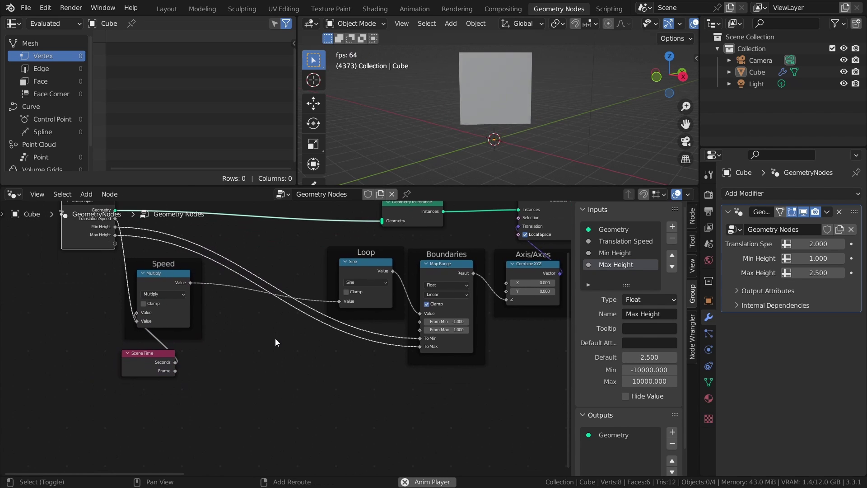
pyautogui.hotkey('shift', 'a')
pyautogui.moveTo(273, 340)
pyautogui.click(321, 303)
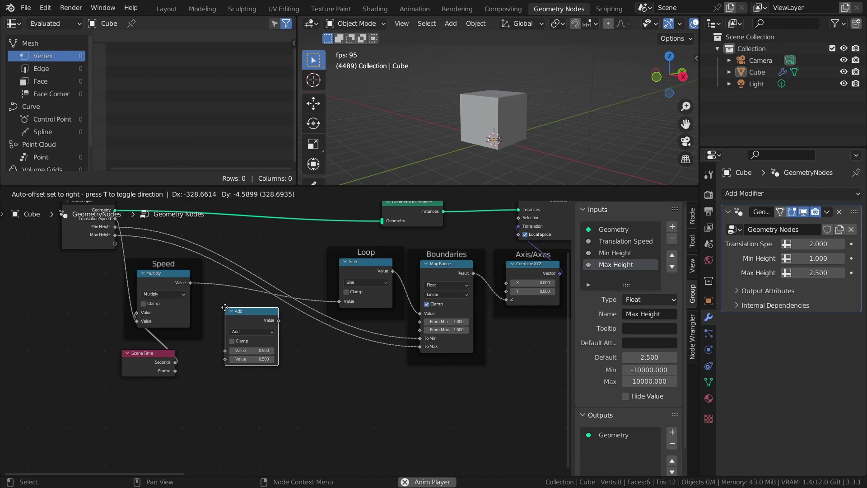
pyautogui.click(239, 314)
pyautogui.moveTo(238, 311); pyautogui.dragTo(251, 283)
# Frame the translation branch's new Add node, label the frame "Offset" and save the file.
pyautogui.hotkey('ctrl', 'j')
pyautogui.click(691, 217)
pyautogui.click(628, 262)
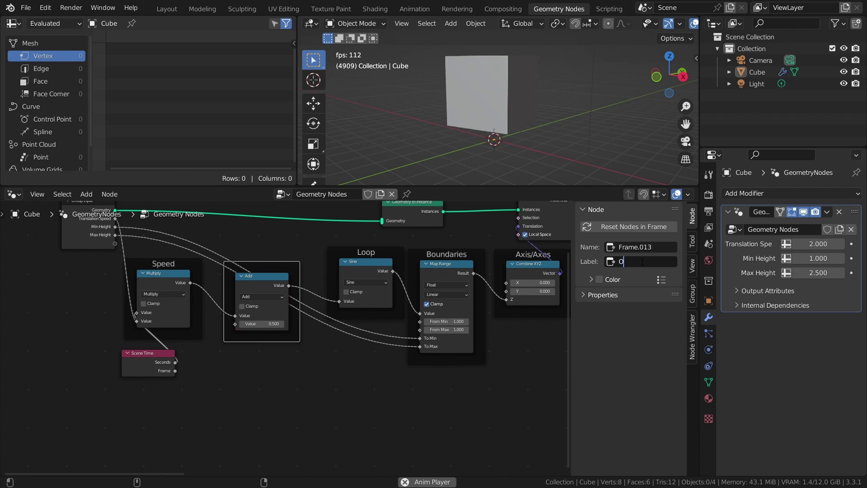
pyautogui.write('Offset')
pyautogui.press('Return')
pyautogui.hotkey('ctrl', 's')
# Expose the translation Add node's second value through Group Input and name the new input Translation Offset.
pyautogui.press('n')
pyautogui.moveTo(308, 330); pyautogui.dragTo(348, 362, button='middle')
pyautogui.moveTo(338, 356); pyautogui.dragTo(218, 275)
pyautogui.press('n')
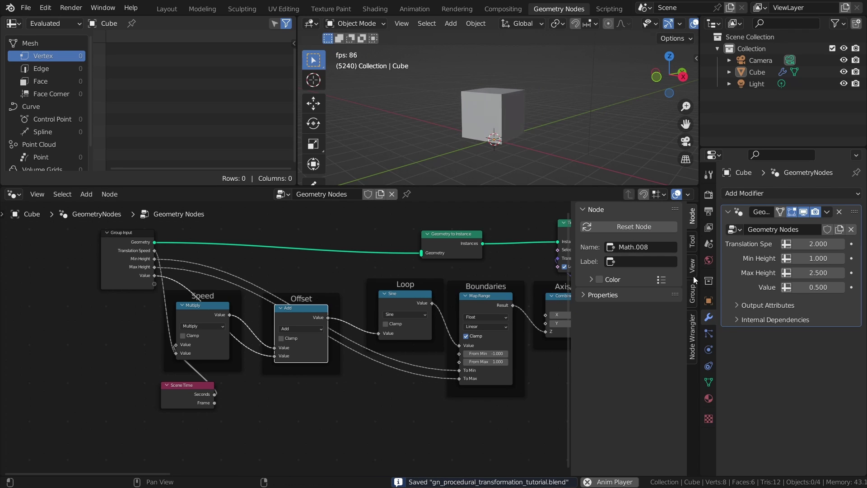
pyautogui.click(692, 293)
pyautogui.doubleClick(612, 276)
pyautogui.write('Tran')
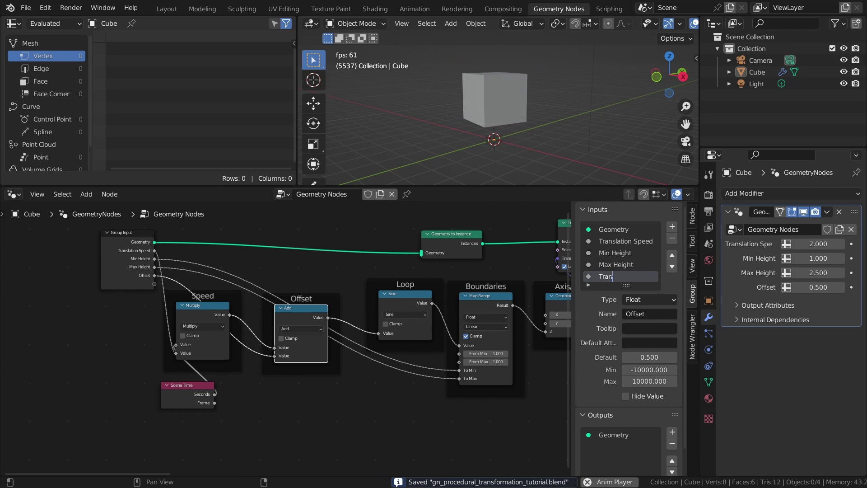
pyautogui.write('slation Offset')
pyautogui.press('Return')
pyautogui.press('n')
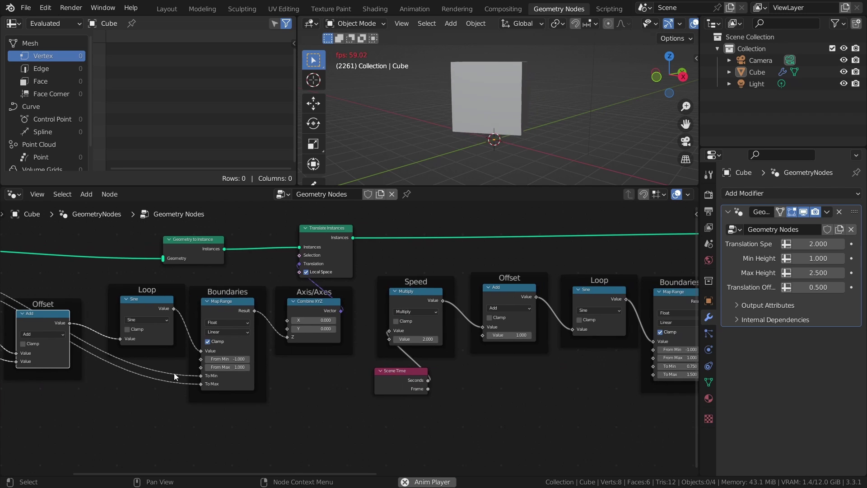
# Add a second Group Input node beside the scaling branch's Scene Time node.
pyautogui.moveTo(481, 385); pyautogui.dragTo(364, 345, button='middle')
pyautogui.hotkey('shift', 'a')
pyautogui.moveTo(328, 394)
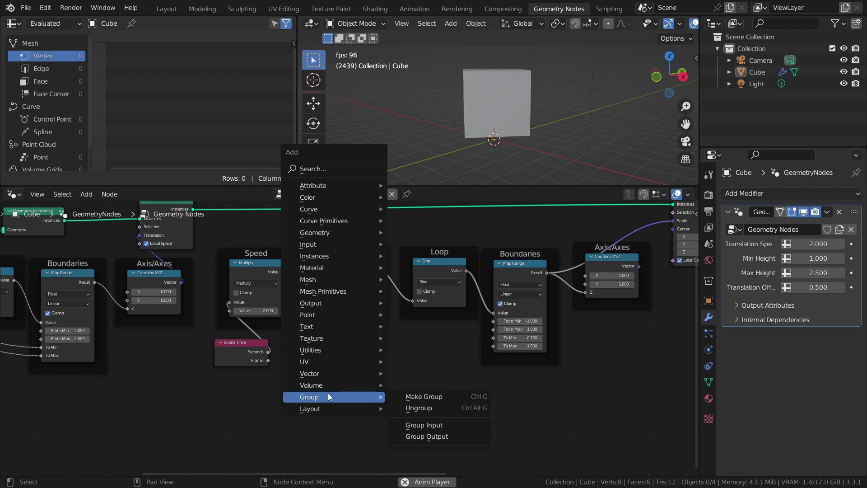
pyautogui.click(424, 425)
pyautogui.click(157, 356)
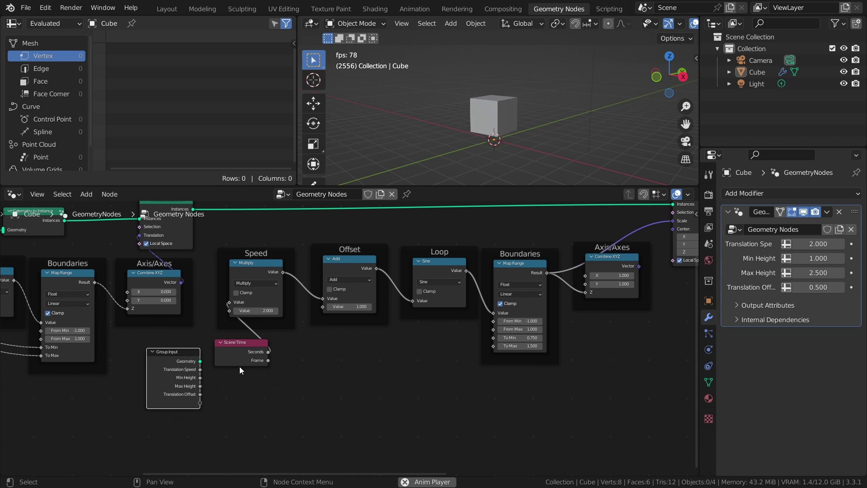
# Expose the scaling branch's Speed value, Offset value, To Min and To Max through the new Group Input node.
pyautogui.hscroll(-5, 318, 339)
pyautogui.scroll(2, 318, 339)
pyautogui.moveTo(319, 339); pyautogui.dragTo(291, 435)
pyautogui.moveTo(407, 337); pyautogui.dragTo(324, 440)
pyautogui.moveTo(578, 367); pyautogui.dragTo(285, 449)
pyautogui.moveTo(584, 313); pyautogui.dragTo(291, 394)
# Rename the scaling branch's two exposed Value inputs as Scaling Speed and Scaling Offset.
pyautogui.press('n')
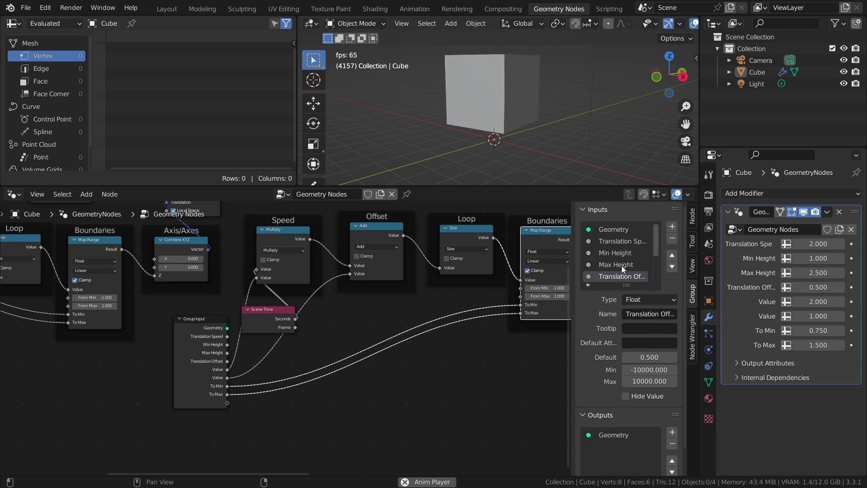
pyautogui.scroll(-4, 621, 266)
pyautogui.click(616, 240)
pyautogui.doubleClick(617, 240)
pyautogui.write('Scaling Speed')
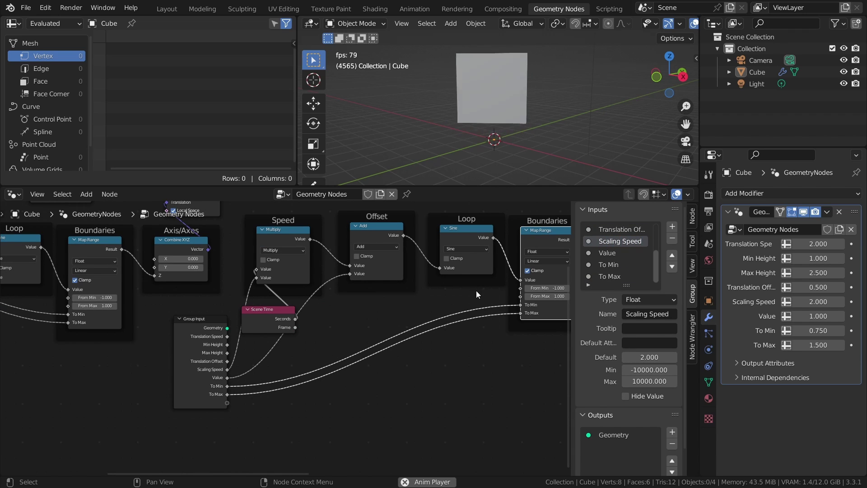
pyautogui.doubleClick(627, 252)
pyautogui.write('Scaling Offset')
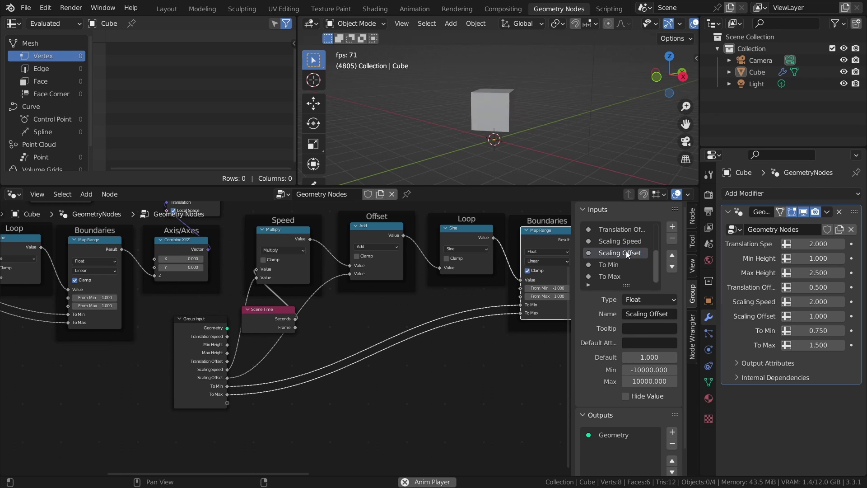
# Rename the scaling branch's To Min and To Max inputs as Min Scale and Max Scale, and save the file.
pyautogui.doubleClick(614, 265)
pyautogui.write('Min Scale')
pyautogui.press('Tab')
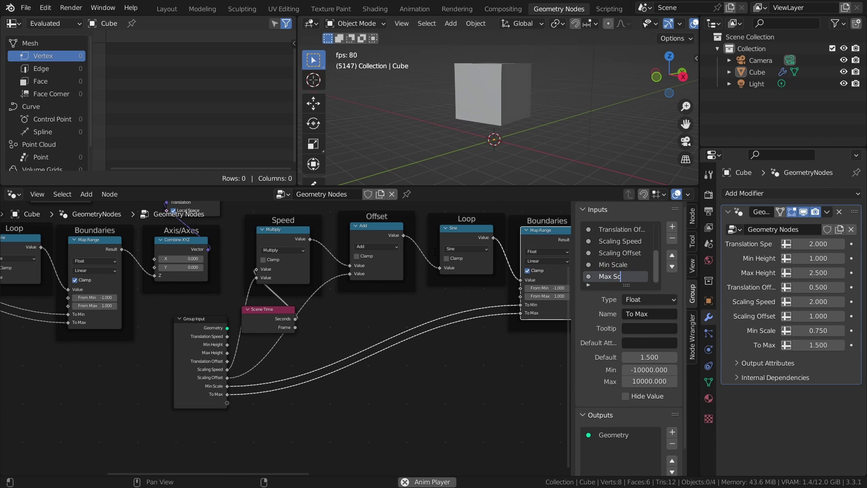
pyautogui.hotkey('ctrl', 's')
pyautogui.press('n')
# Add another Group Input node beneath Scale Instances, ahead of the rotation branch.
pyautogui.moveTo(484, 356); pyautogui.dragTo(378, 402, button='middle')
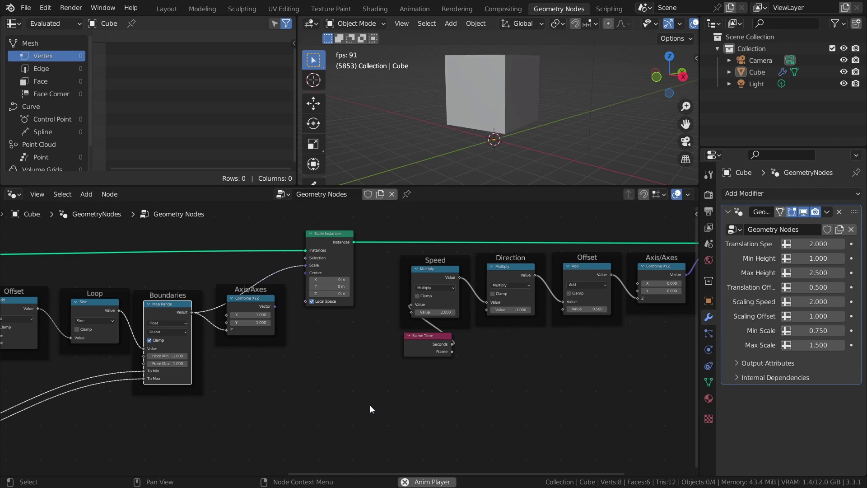
pyautogui.moveTo(470, 402); pyautogui.dragTo(326, 409, button='middle')
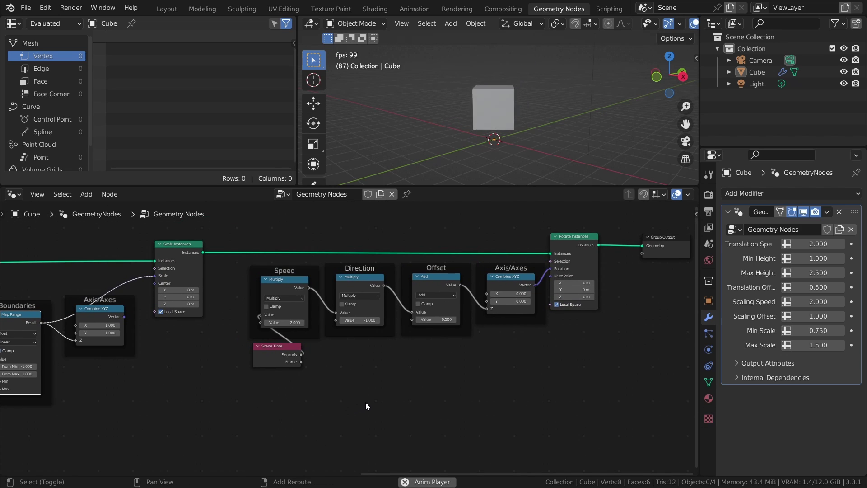
pyautogui.hotkey('shift', 'a')
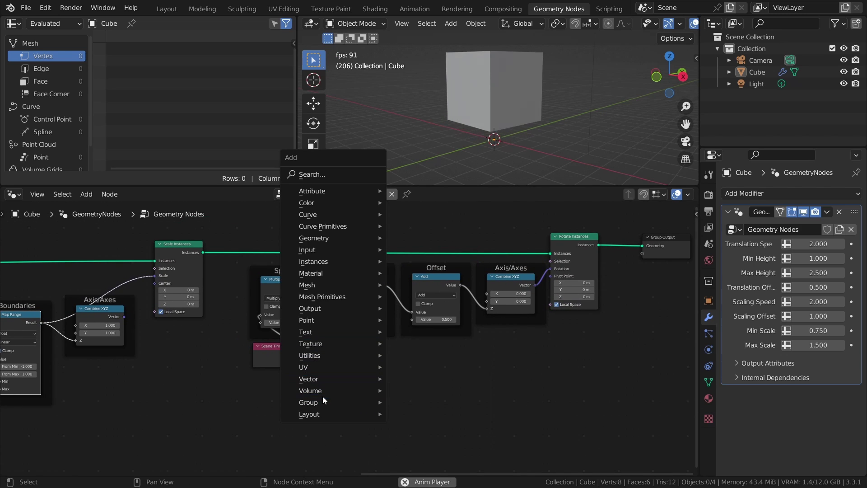
pyautogui.moveTo(323, 401)
pyautogui.click(433, 428)
pyautogui.click(158, 330)
# Expose the rotation branch's Speed, Direction and Offset values through the new Group Input node.
pyautogui.moveTo(294, 370); pyautogui.dragTo(401, 351, button='middle')
pyautogui.scroll(2, 402, 368)
pyautogui.click(324, 305)
pyautogui.moveTo(324, 305); pyautogui.dragTo(259, 409)
pyautogui.moveTo(414, 302); pyautogui.dragTo(258, 418)
pyautogui.moveTo(506, 301); pyautogui.dragTo(259, 427)
# Rename the rotation branch's first two exposed Value inputs as Rotation Speed and Rotation Direction.
pyautogui.press('n')
pyautogui.scroll(-3, 632, 245)
pyautogui.doubleClick(623, 251)
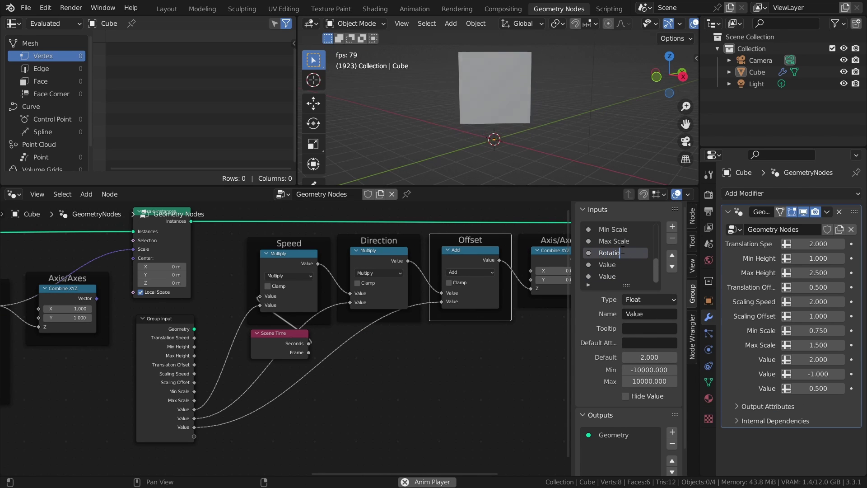
pyautogui.write('Rotation Speed')
pyautogui.press('Return')
pyautogui.doubleClick(621, 264)
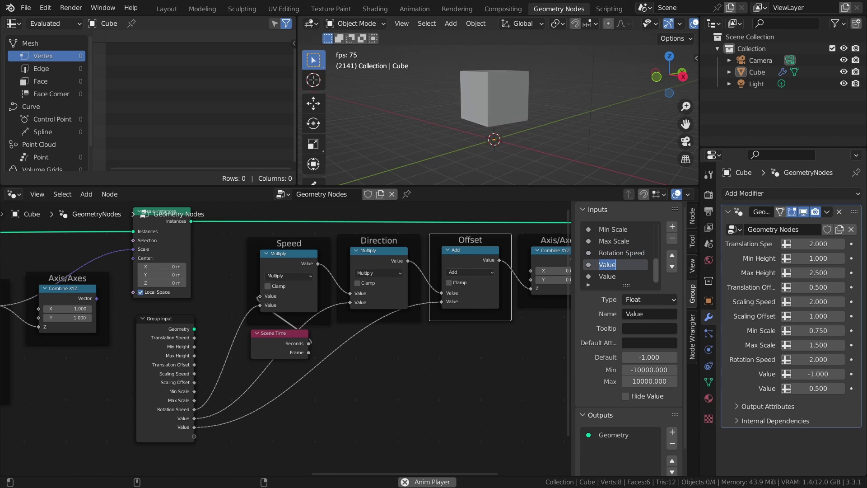
pyautogui.write('Rotation Direction')
pyautogui.press('Return')
# Rename the remaining exposed Value input as Rotation Offset and save the file.
pyautogui.doubleClick(609, 275)
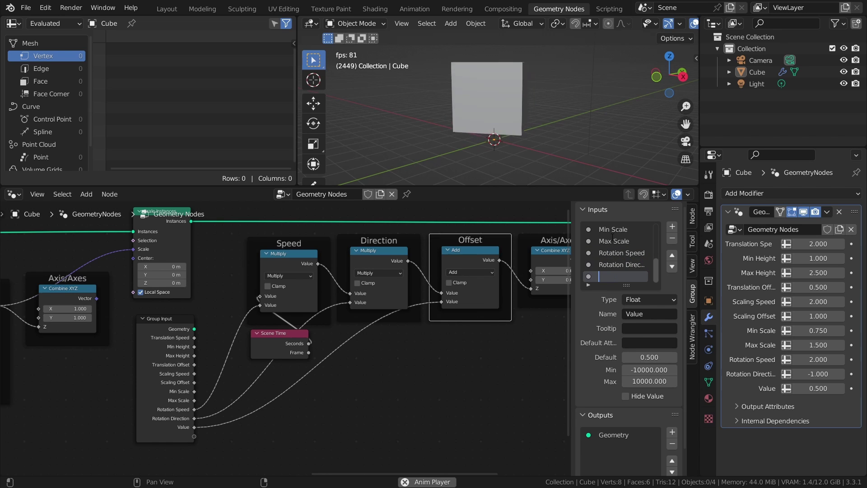
pyautogui.write('Rotation Offset')
pyautogui.press('Return')
pyautogui.hotkey('ctrl', 's')
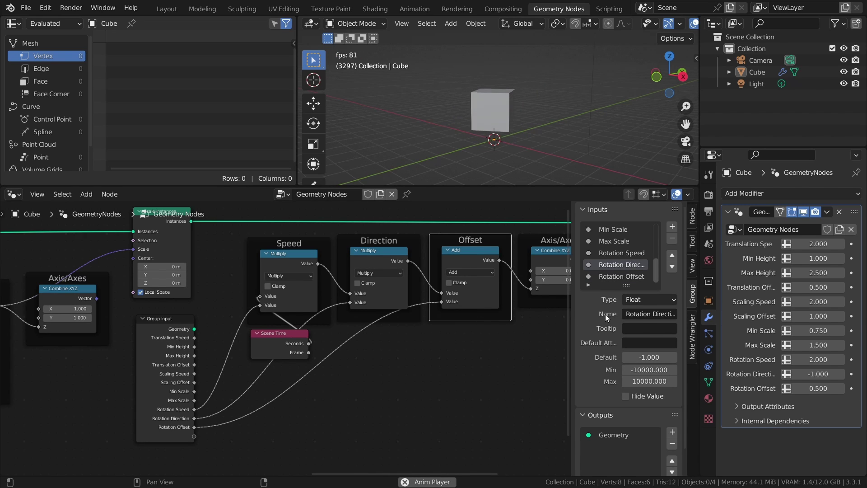
# Make the Rotation Direction input an Integer with a minimum of -1 and a maximum of 1, and save the file.
pyautogui.click(650, 300)
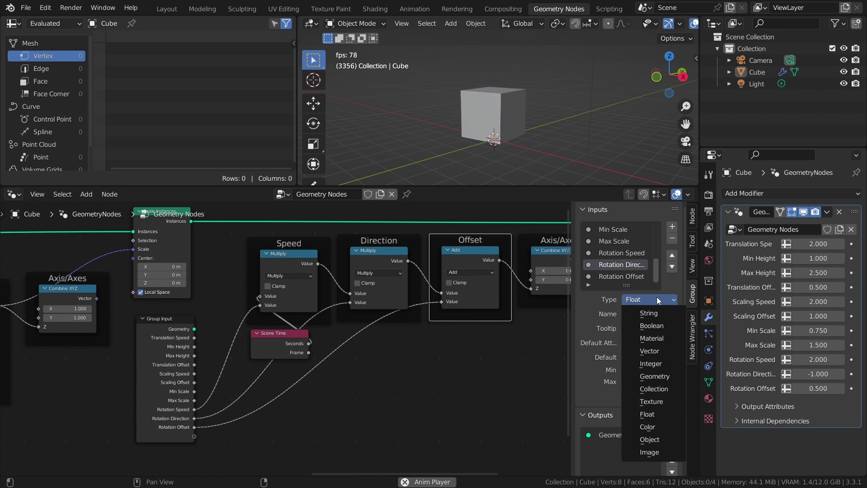
pyautogui.click(652, 364)
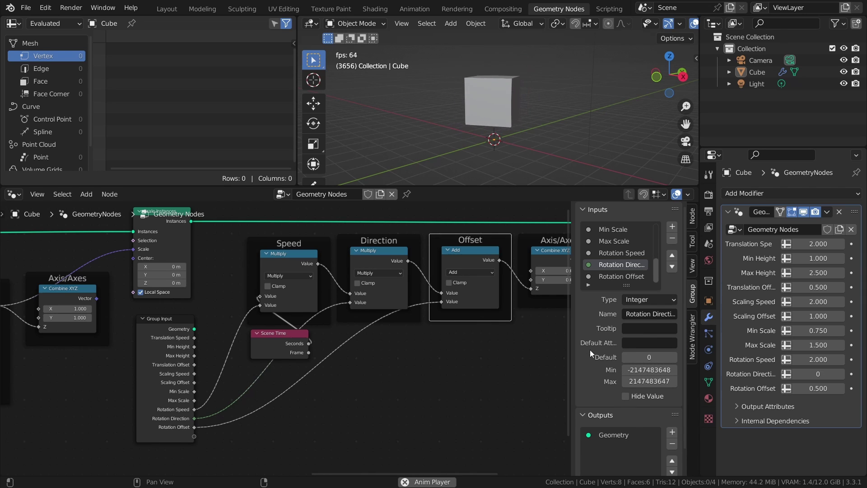
pyautogui.click(643, 369)
pyautogui.write('-1')
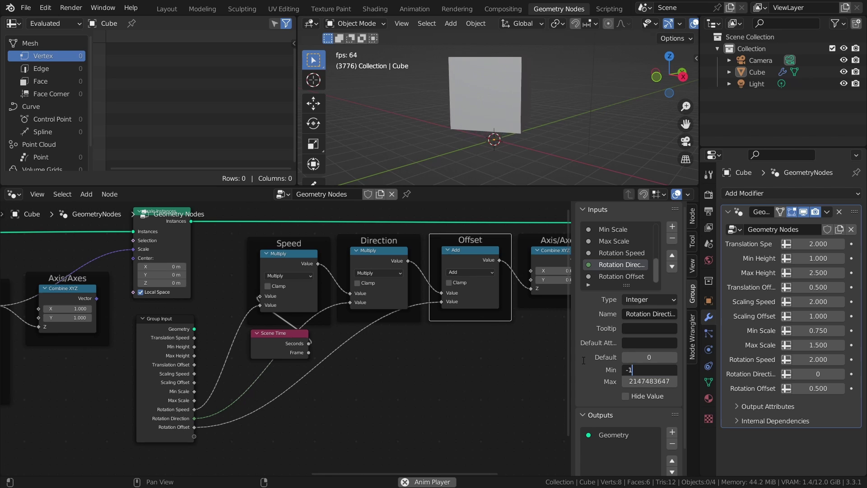
pyautogui.press('Tab')
pyautogui.write('1')
pyautogui.press('Return')
pyautogui.hotkey('ctrl', 's')
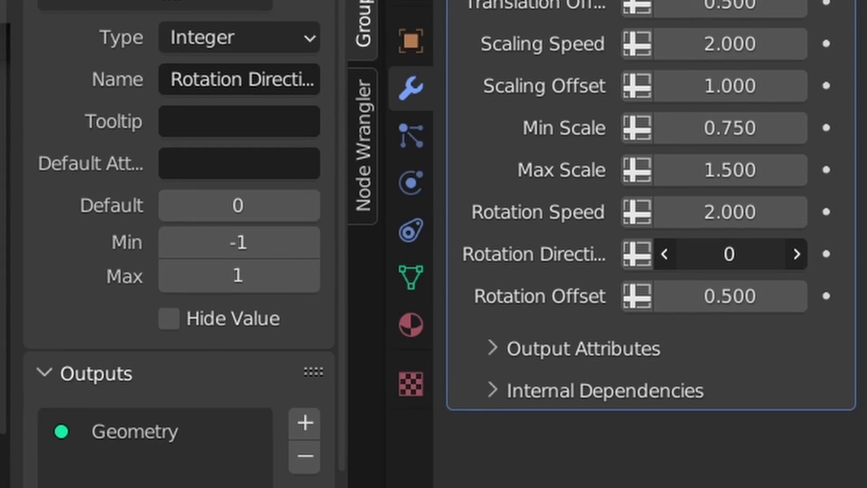
# Cycle the modifier's Rotation Direction through -1, 0 and 1 to test the cube's spin.
pyautogui.click(795, 374)
pyautogui.moveTo(705, 221); pyautogui.dragTo(741, 221)
pyautogui.click(631, 226)
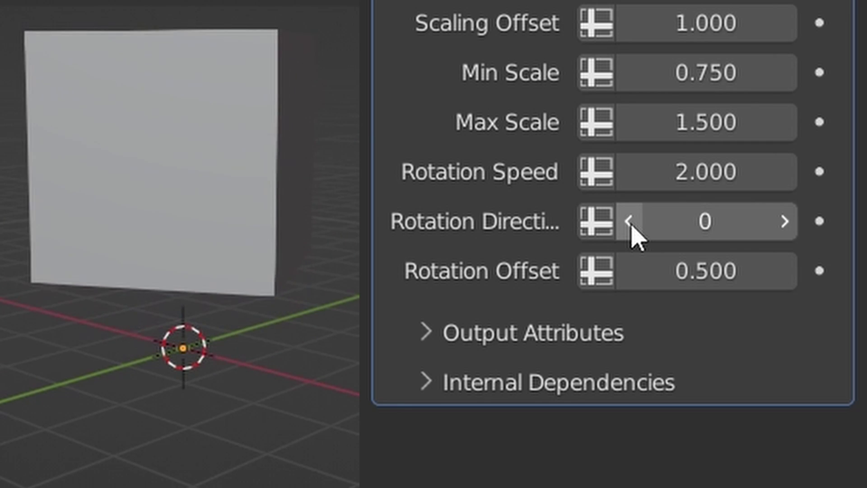
pyautogui.click(632, 226)
pyautogui.click(790, 228)
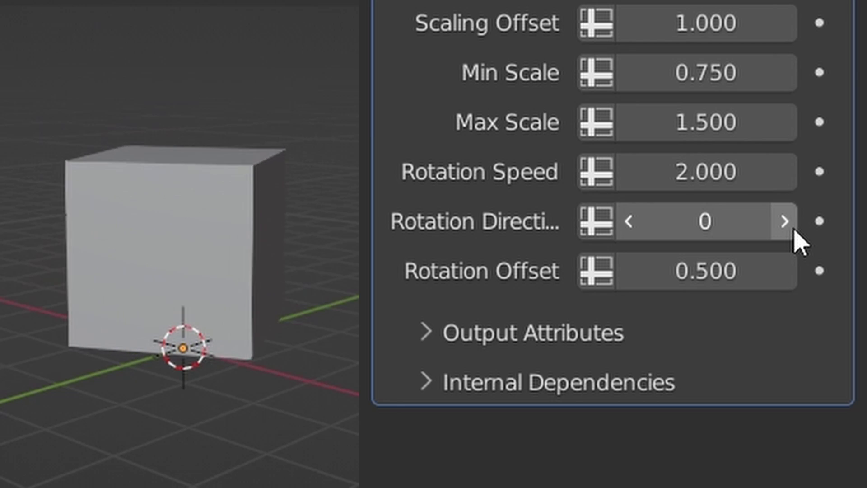
pyautogui.click(786, 224)
pyautogui.click(629, 231)
pyautogui.click(629, 231)
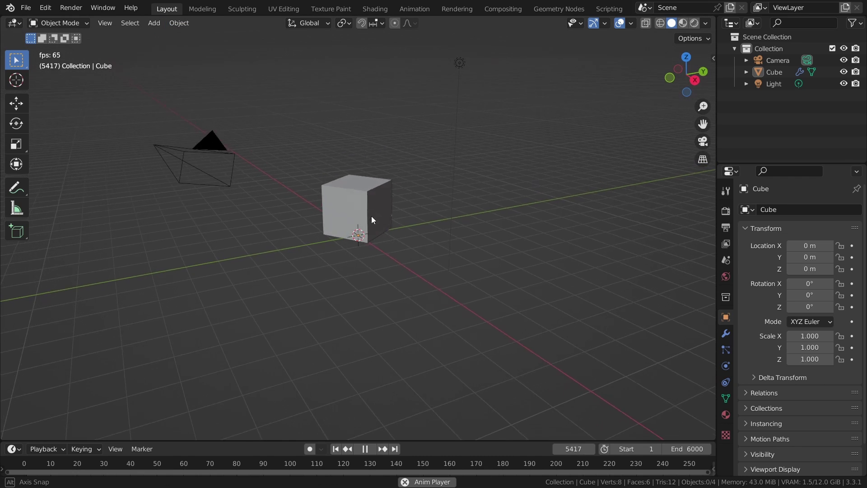
# Add an icosphere and move it away from the cube to about X 5.05 m, Y 3.38 m, Z 3.00 m.
pyautogui.moveTo(371, 221); pyautogui.dragTo(379, 196, button='middle')
pyautogui.press('g')
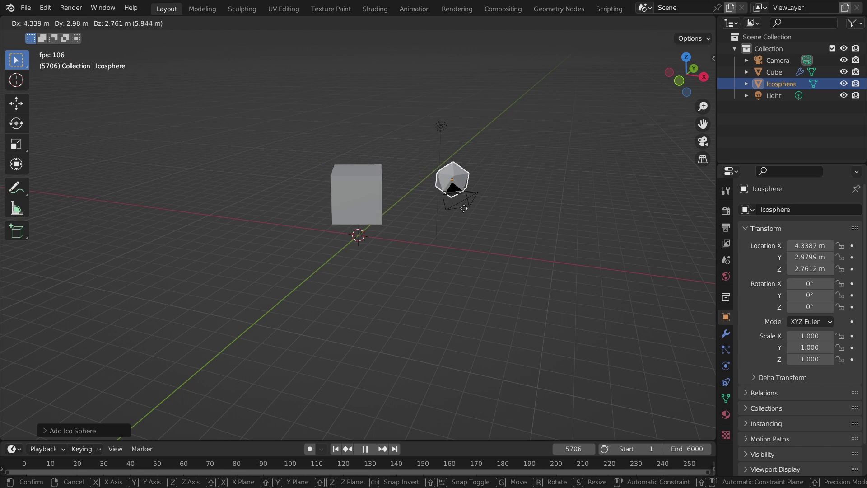
pyautogui.click(481, 200)
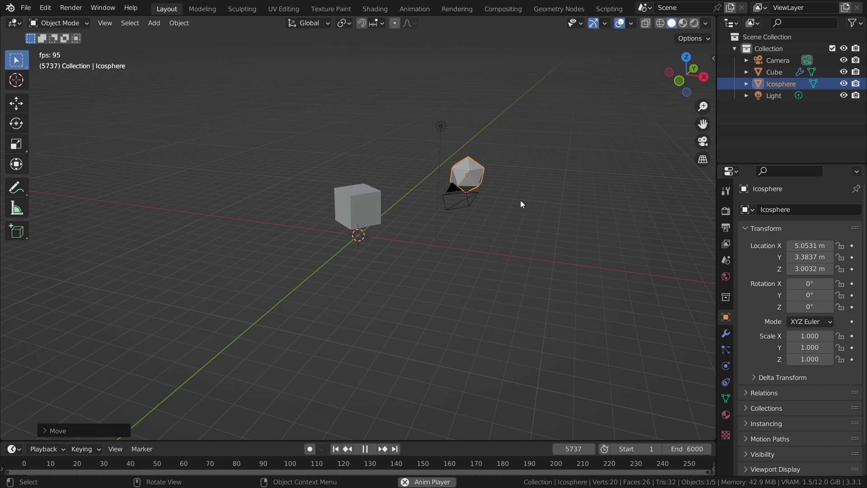
# Add a Geometry Nodes modifier to the icosphere and assign the existing Geometry Nodes tree to it.
pyautogui.moveTo(527, 204); pyautogui.dragTo(556, 205, button='middle')
pyautogui.click(726, 334)
pyautogui.click(765, 209)
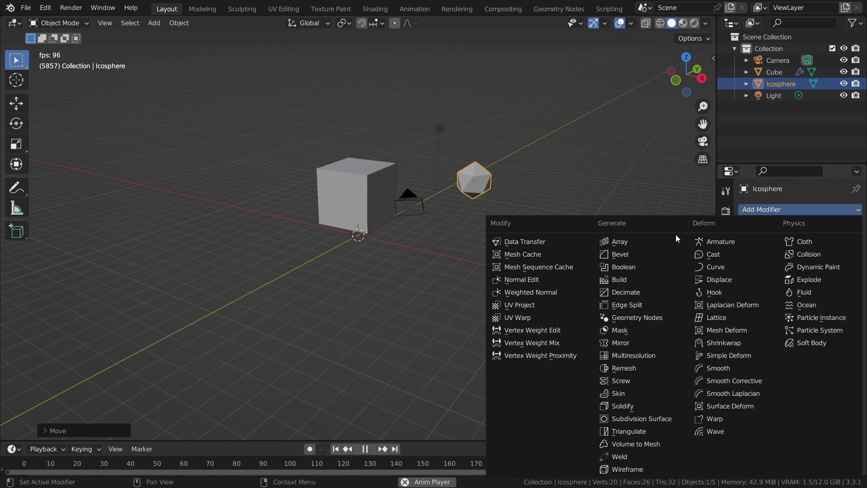
pyautogui.click(637, 317)
pyautogui.click(752, 245)
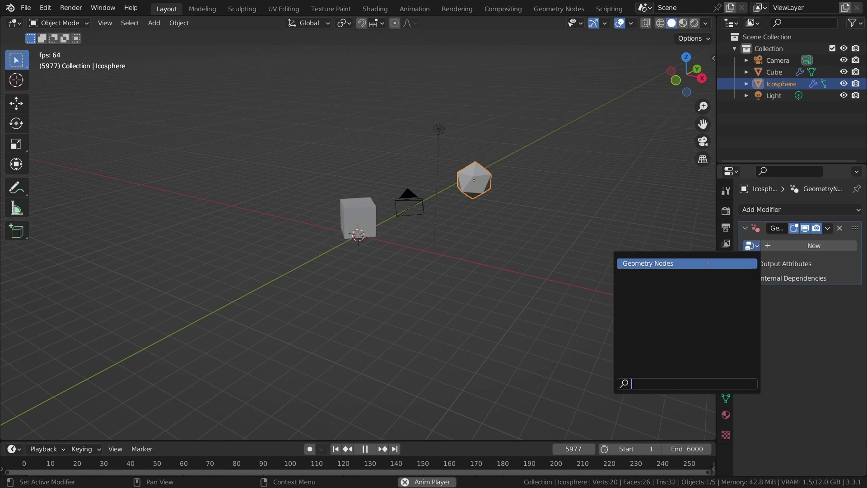
pyautogui.click(706, 263)
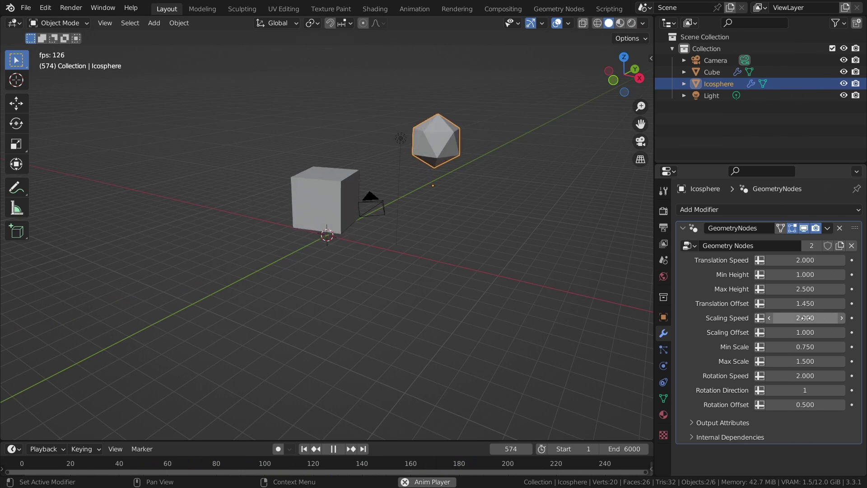
# Increase the icosphere's Rotation Offset in its modifier and save the file.
pyautogui.moveTo(795, 405); pyautogui.dragTo(840, 405)
pyautogui.moveTo(422, 251); pyautogui.dragTo(343, 243, button='middle')
pyautogui.hotkey('ctrl', 's')
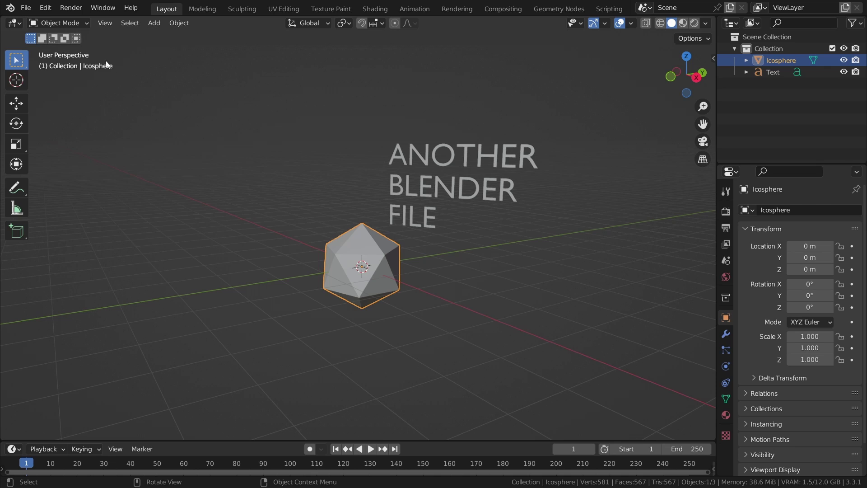
# Append the Geometry Nodes node tree from gn_procedural_transformation_tutorial.blend into the other Blender file.
pyautogui.click(26, 7)
pyautogui.click(66, 137)
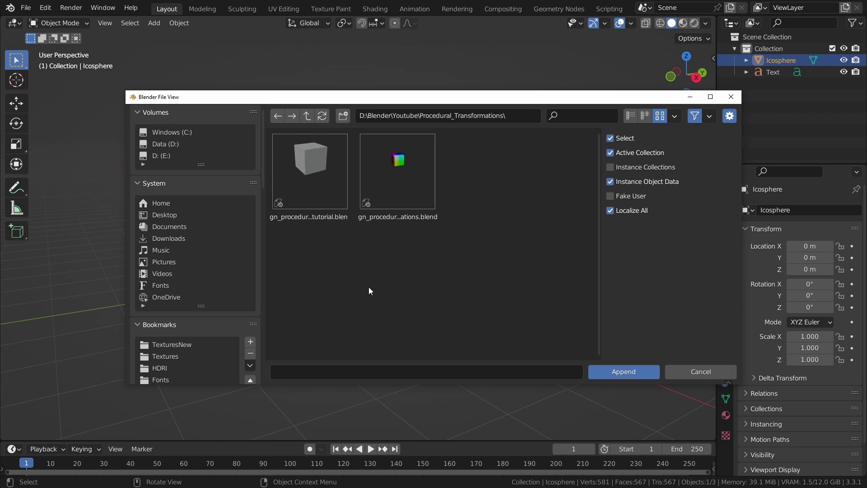
pyautogui.doubleClick(312, 177)
pyautogui.scroll(-3, 524, 213)
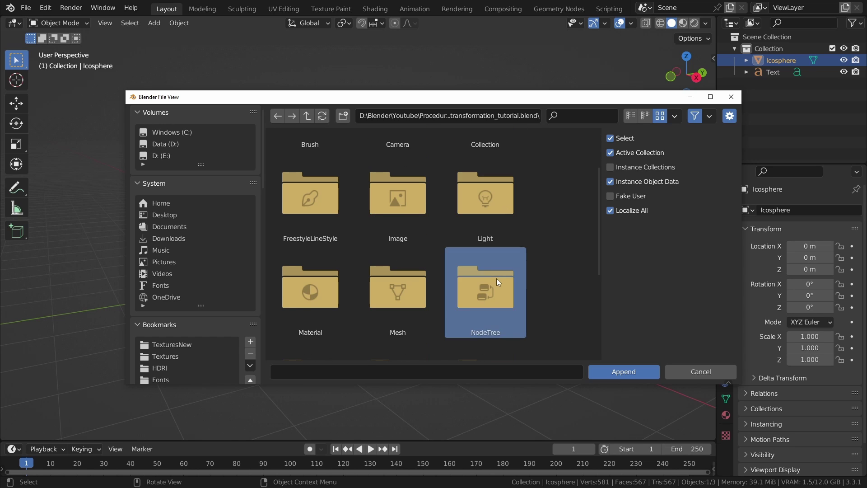
pyautogui.doubleClick(497, 278)
pyautogui.click(312, 190)
pyautogui.click(624, 368)
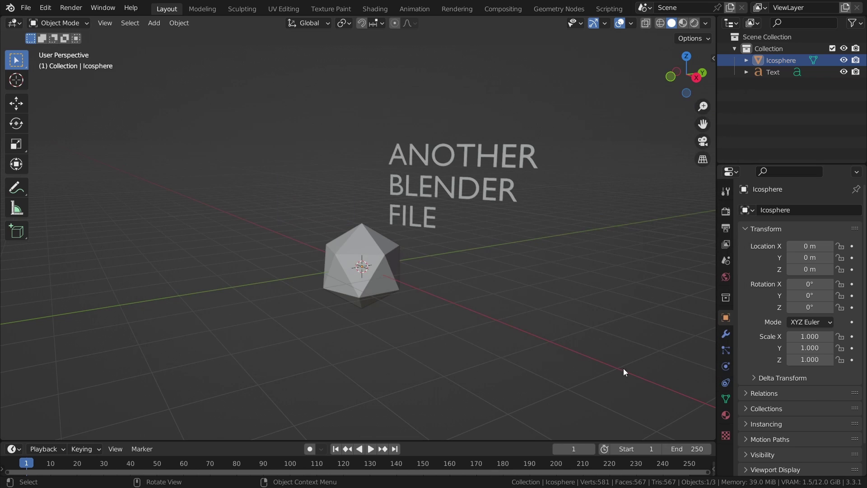
# Add a Geometry Nodes modifier to this file's icosphere and assign the appended Geometry Nodes tree.
pyautogui.click(726, 334)
pyautogui.click(767, 209)
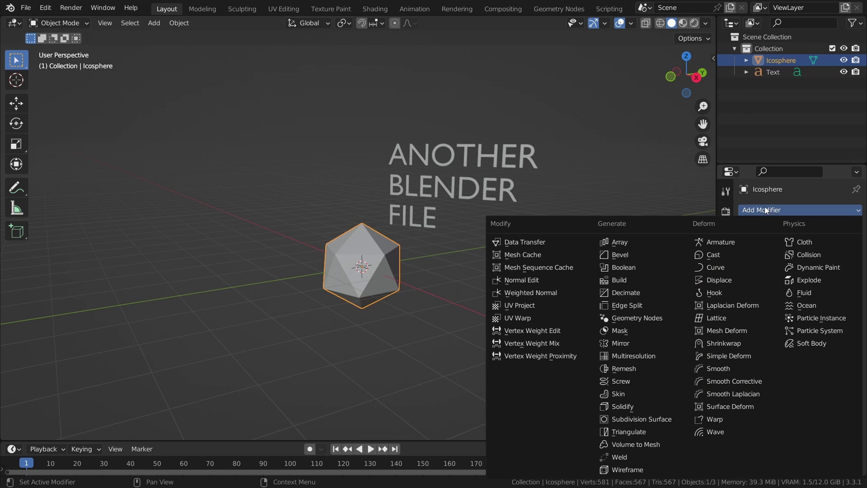
pyautogui.click(632, 317)
pyautogui.click(751, 246)
pyautogui.click(673, 263)
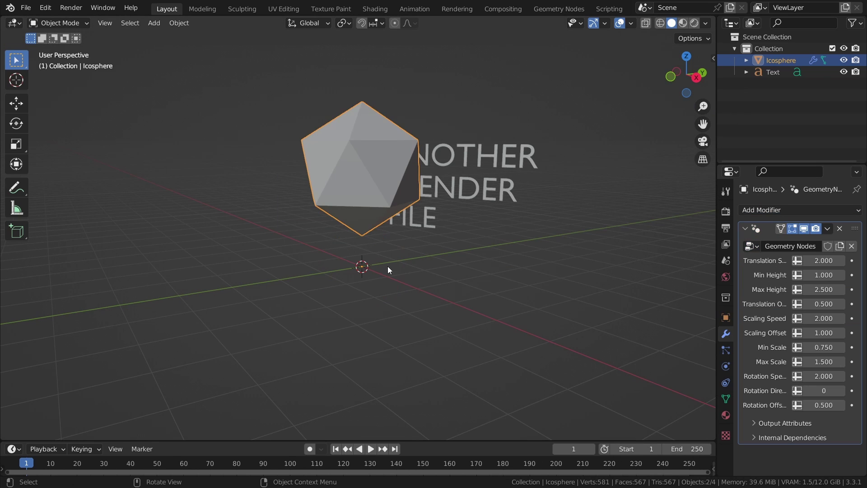
# Play the animation and raise the icosphere's Rotation Direction by one.
pyautogui.press('space')
pyautogui.moveTo(391, 266); pyautogui.dragTo(444, 253, button='middle')
pyautogui.click(840, 391)
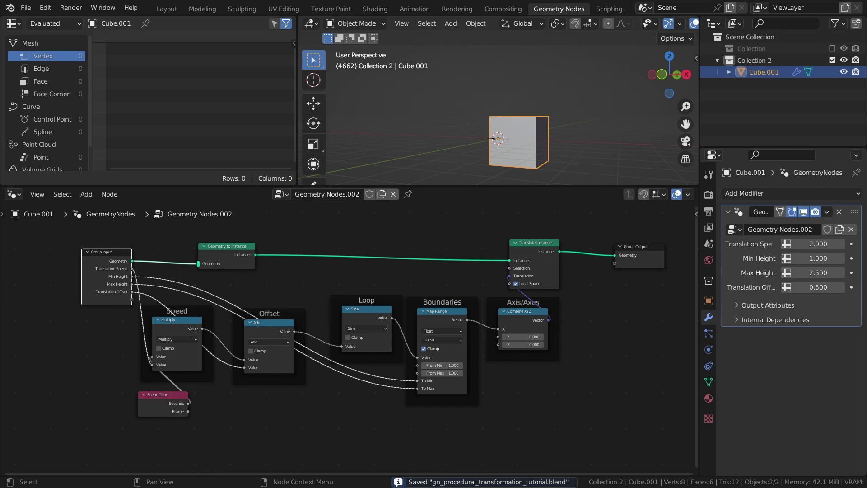
# Play Cube.001's translation animation from the first frame to check its movement along X.
pyautogui.moveTo(528, 161); pyautogui.dragTo(549, 162, button='middle')
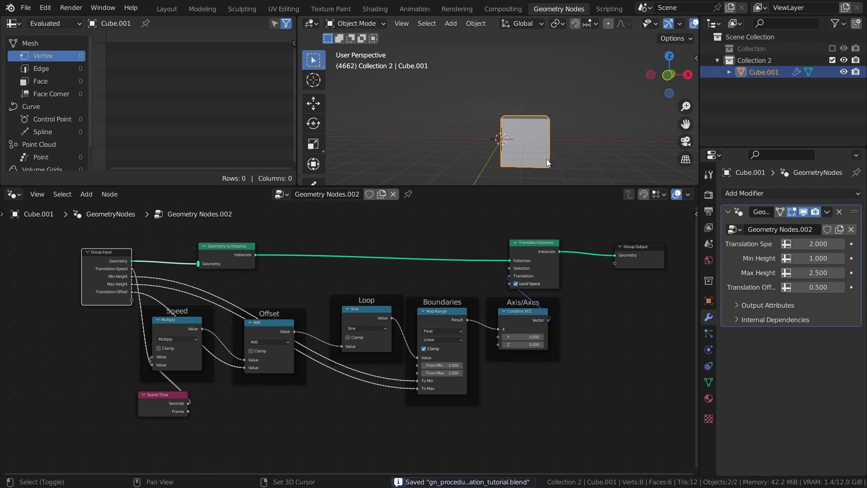
pyautogui.hotkey('shift', 'Left')
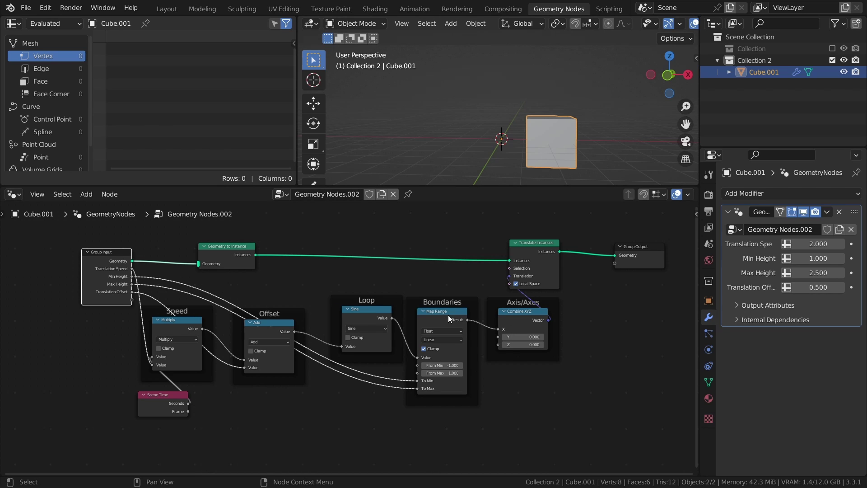
pyautogui.press('space')
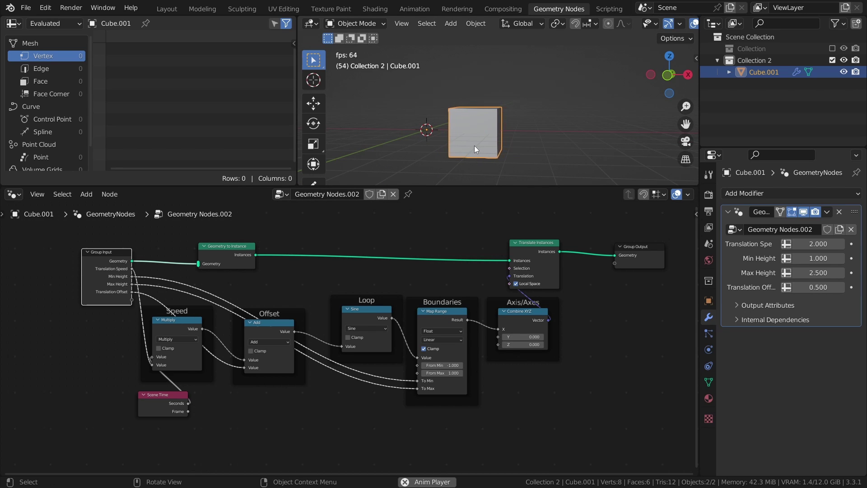
# Mute the Sine node in the Loop frame and the Map Range node in the Boundaries frame.
pyautogui.click(380, 319)
pyautogui.press('m')
pyautogui.click(441, 320)
pyautogui.press('m')
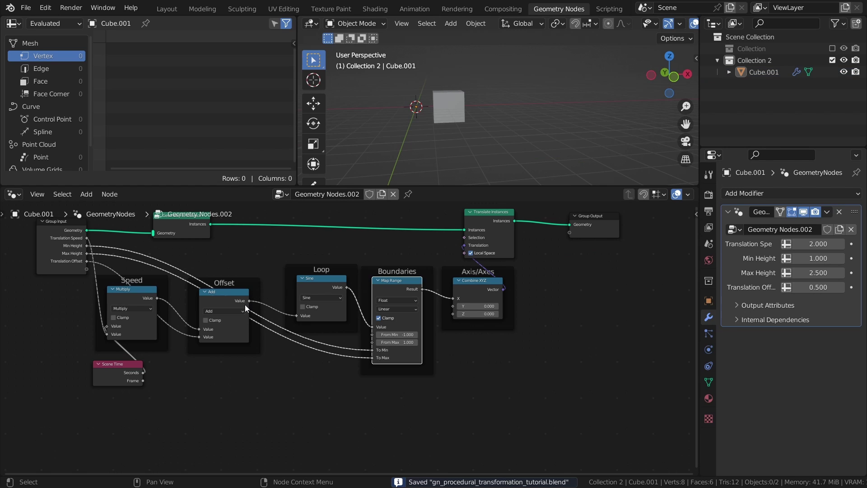
# Connect Map Range's Result to Combine XYZ's Z and the Offset node's Value to its X, and play the animation in front view.
pyautogui.moveTo(422, 289); pyautogui.dragTo(453, 314)
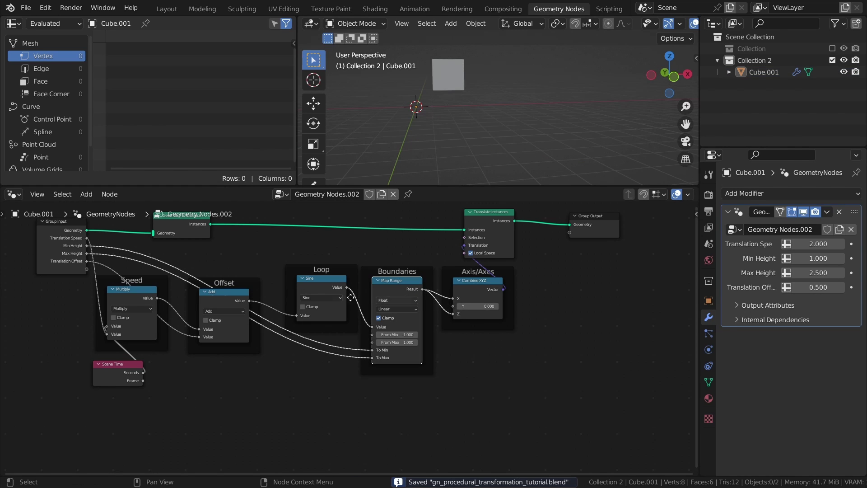
pyautogui.click(252, 305)
pyautogui.press('space')
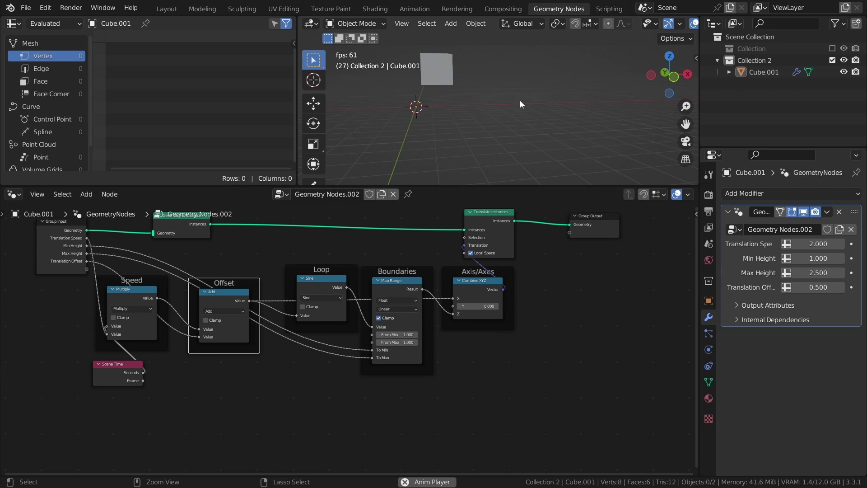
pyautogui.press('KP_1')
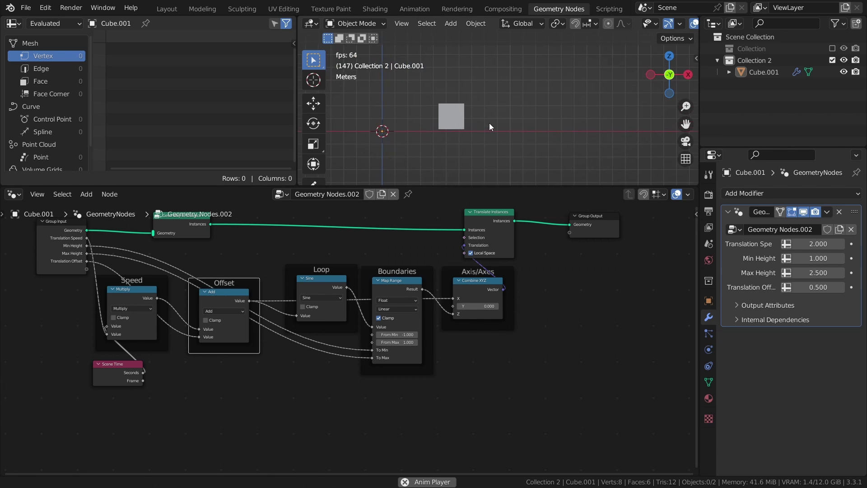